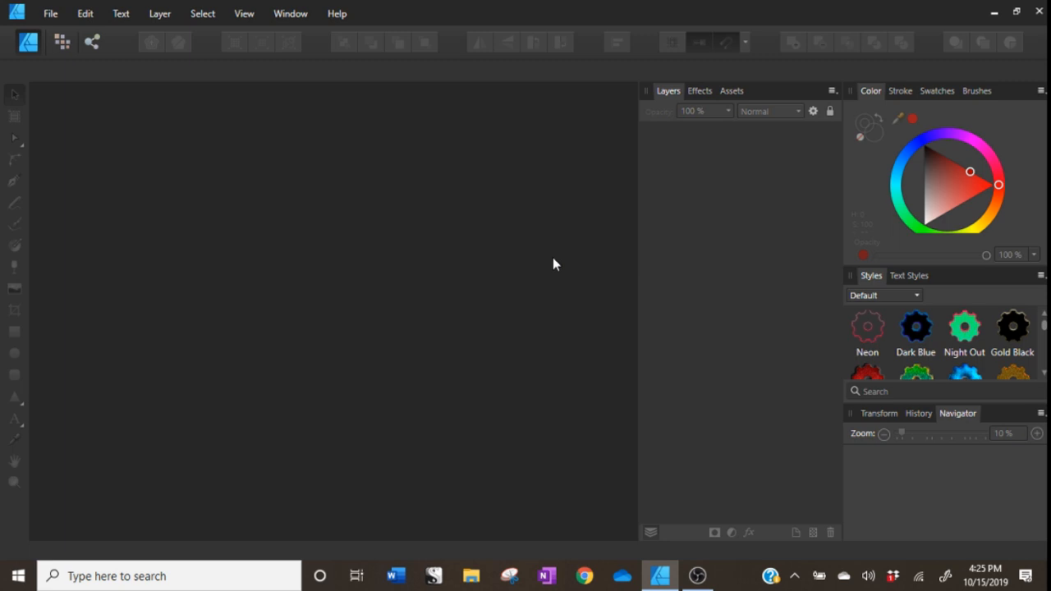
Create a 26.5 by 14.5 in print document at 400 DPI in RGB/8 with a transparent background
left_click(51, 14)
left_click(53, 48)
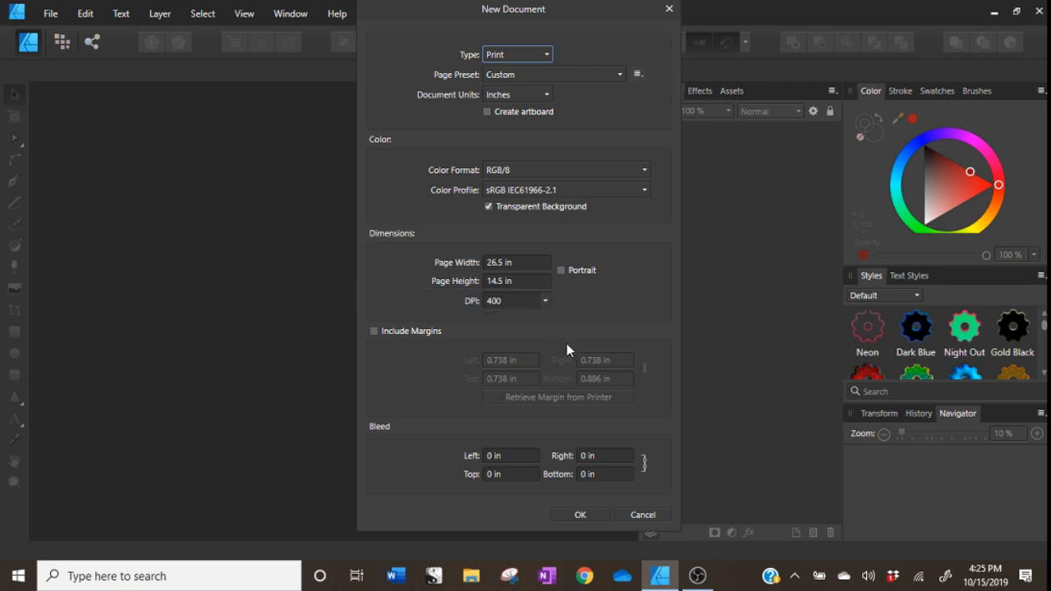
left_click(580, 515)
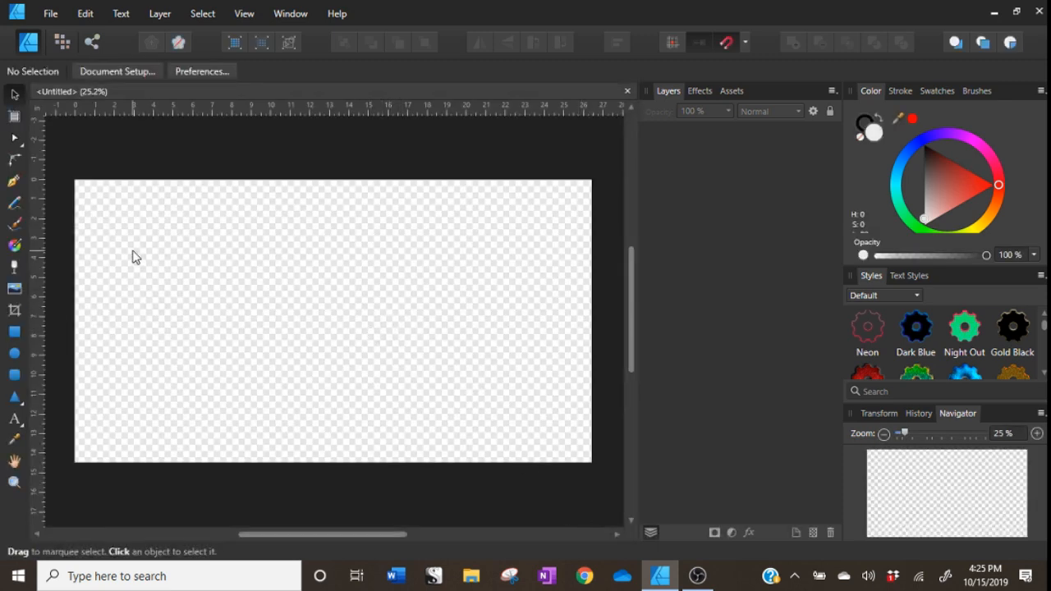
Place the Split Monogram H_OLAS_600DPIPNG image so it nearly fills the page, centre it, and deselect it
left_click(15, 291)
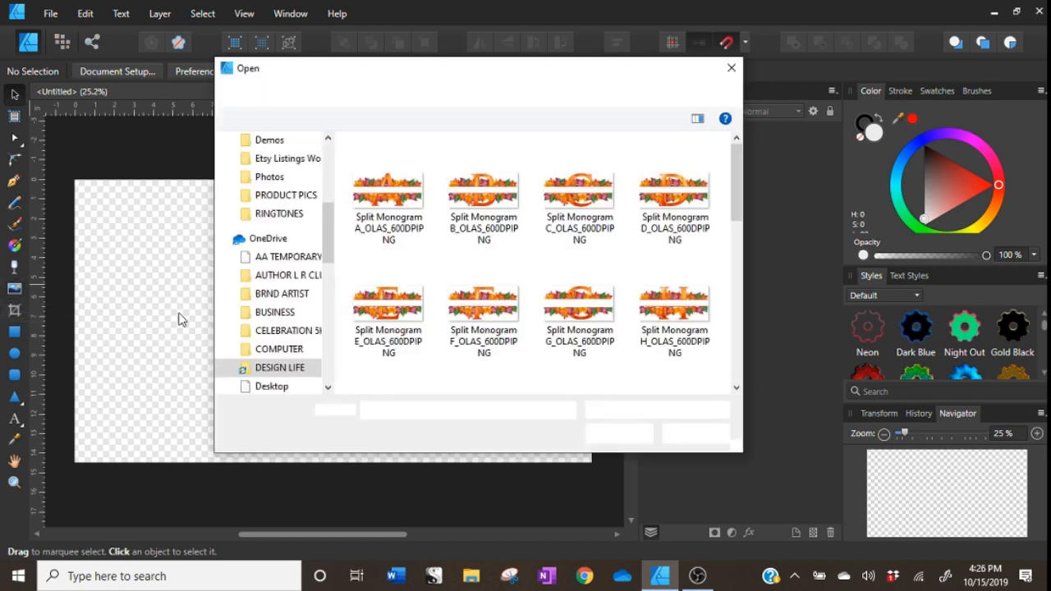
left_click(663, 318)
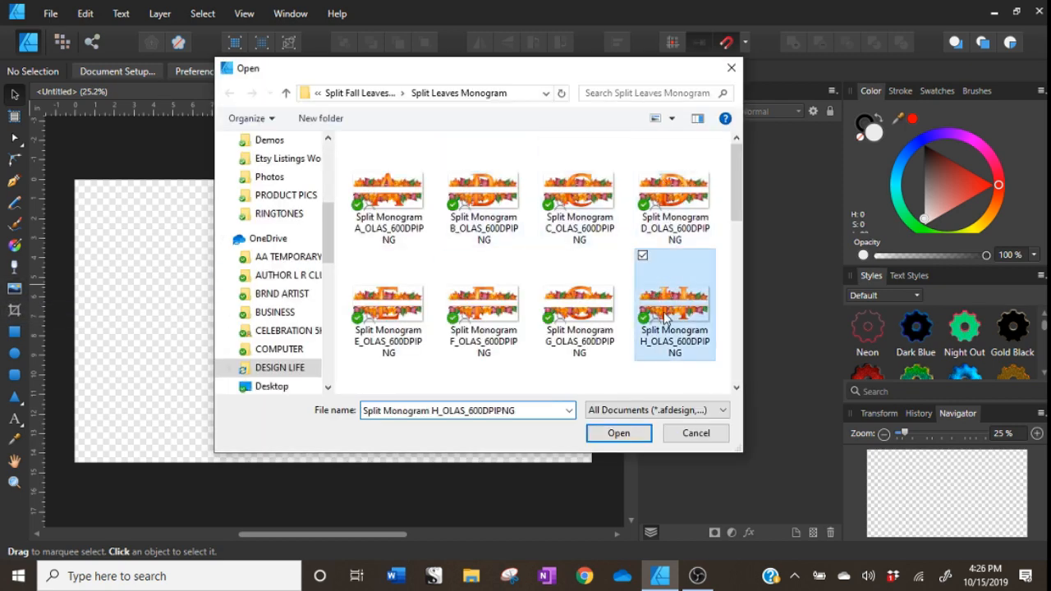
left_click(633, 433)
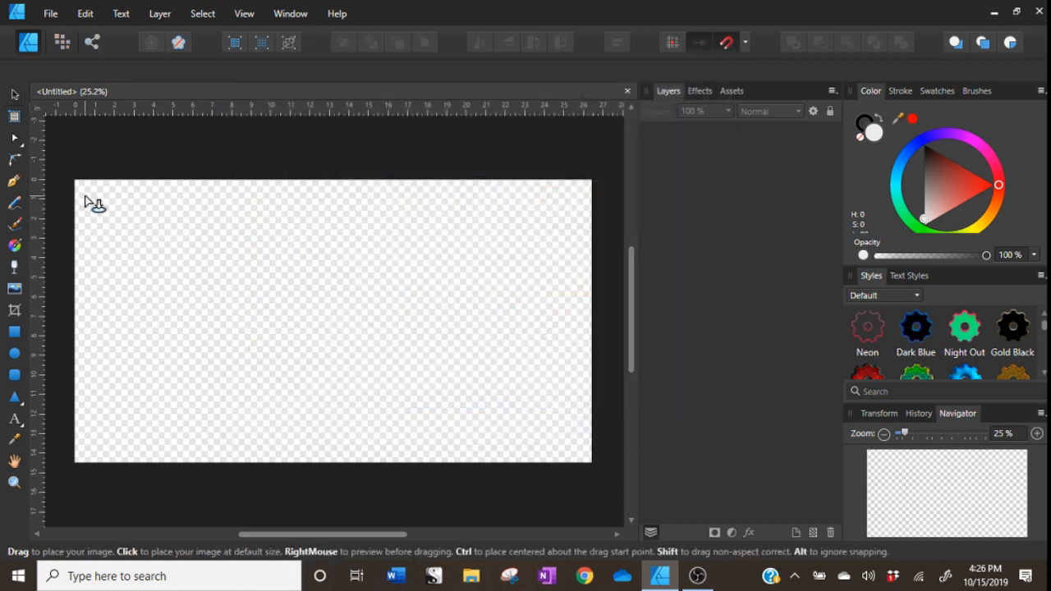
left_click_drag(85, 197, 565, 512)
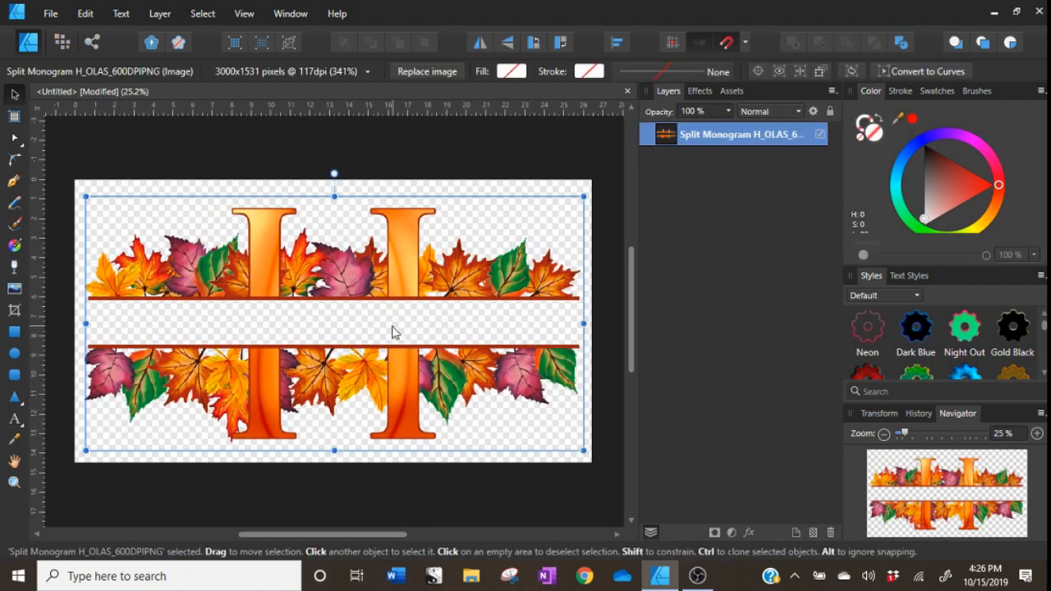
left_click_drag(391, 358, 389, 344)
left_click_drag(374, 269, 376, 281)
left_click_drag(376, 277, 376, 277)
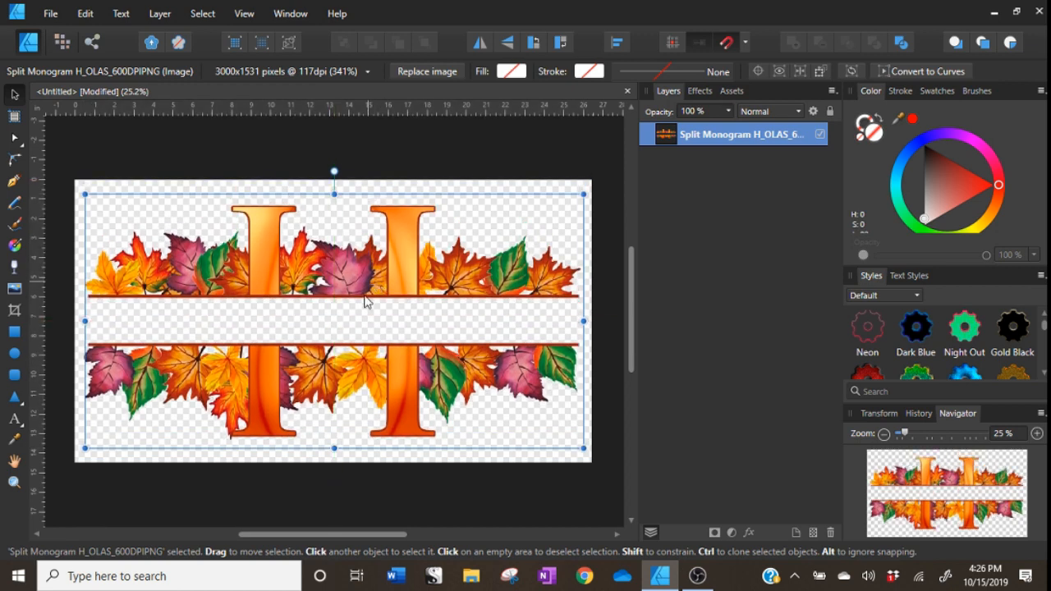
left_click(195, 174)
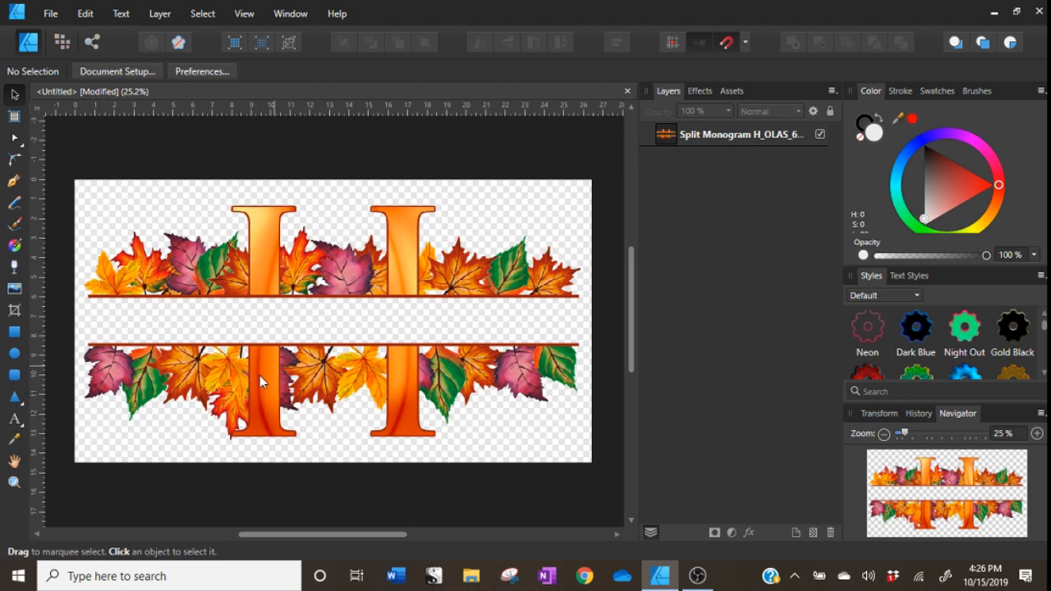
Add art text in the band between the monogram halves reading "THE", the family's surname and "FAMILY" in capitals
left_click(14, 419)
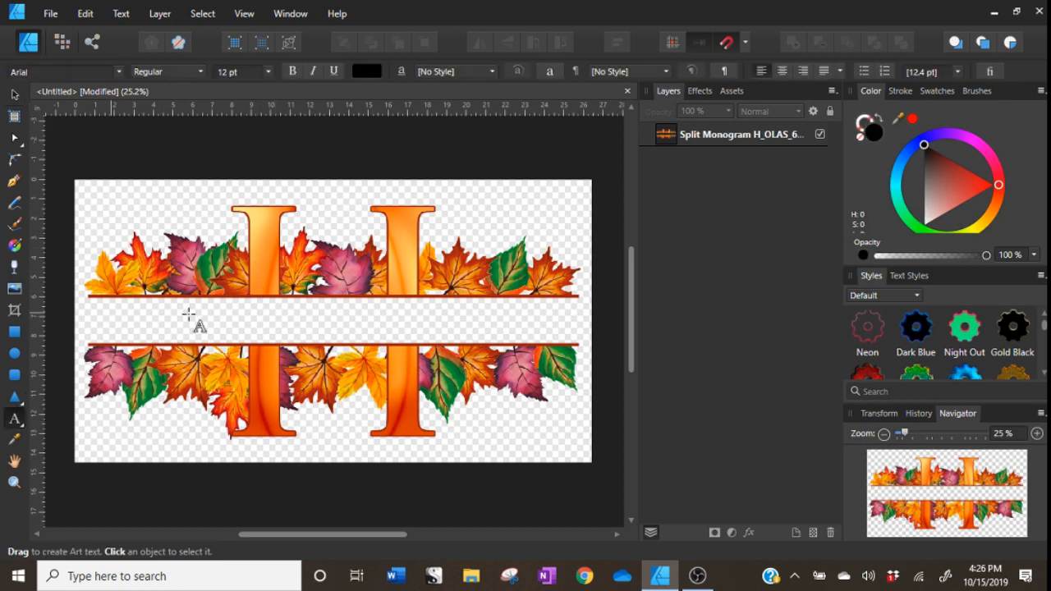
left_click_drag(111, 302, 122, 333)
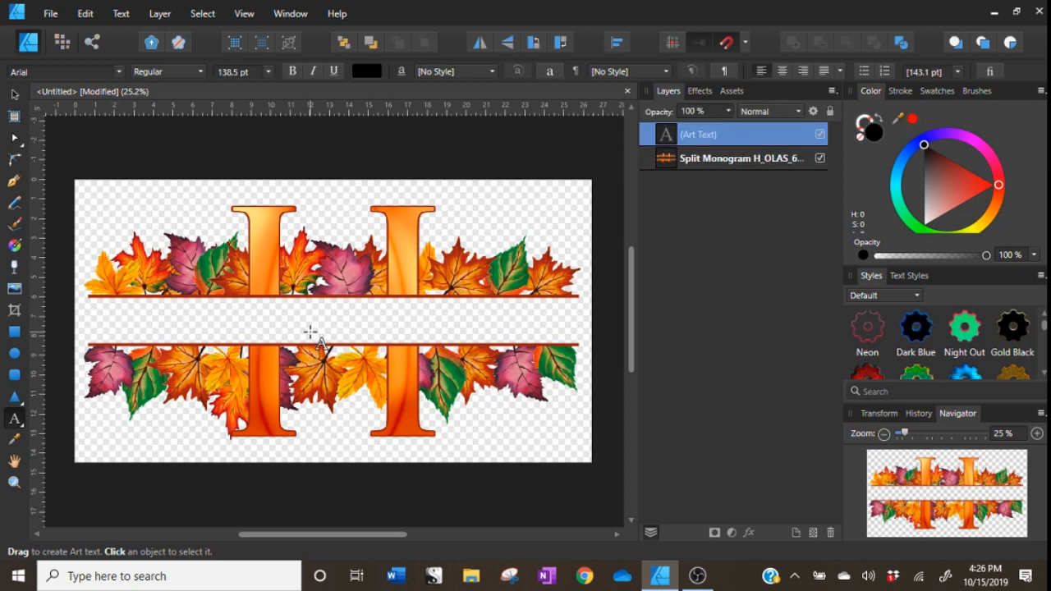
type("THE HARDEG")
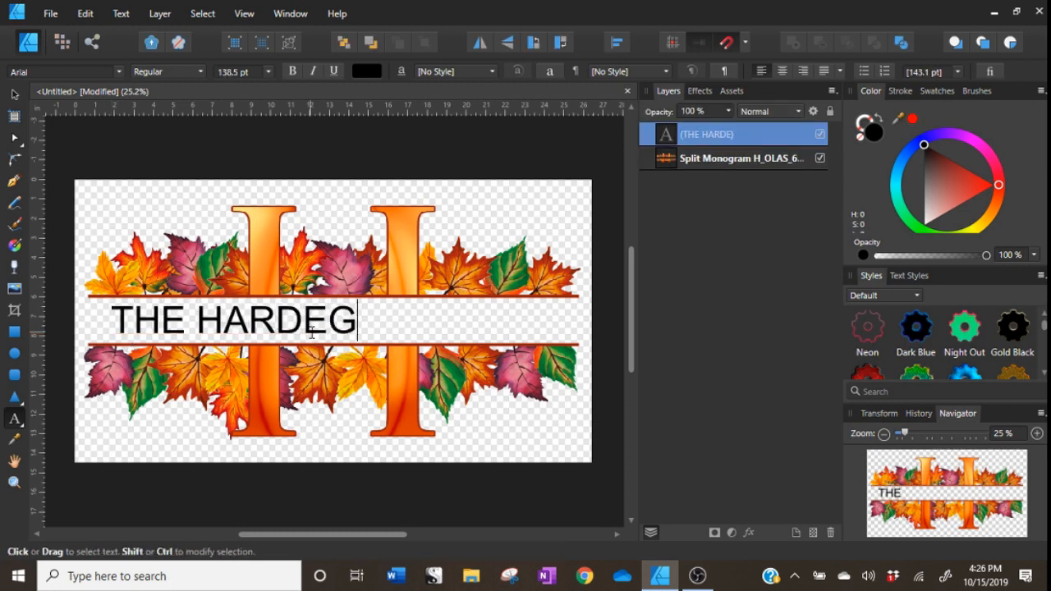
type("EN FAMILY")
key("Escape")
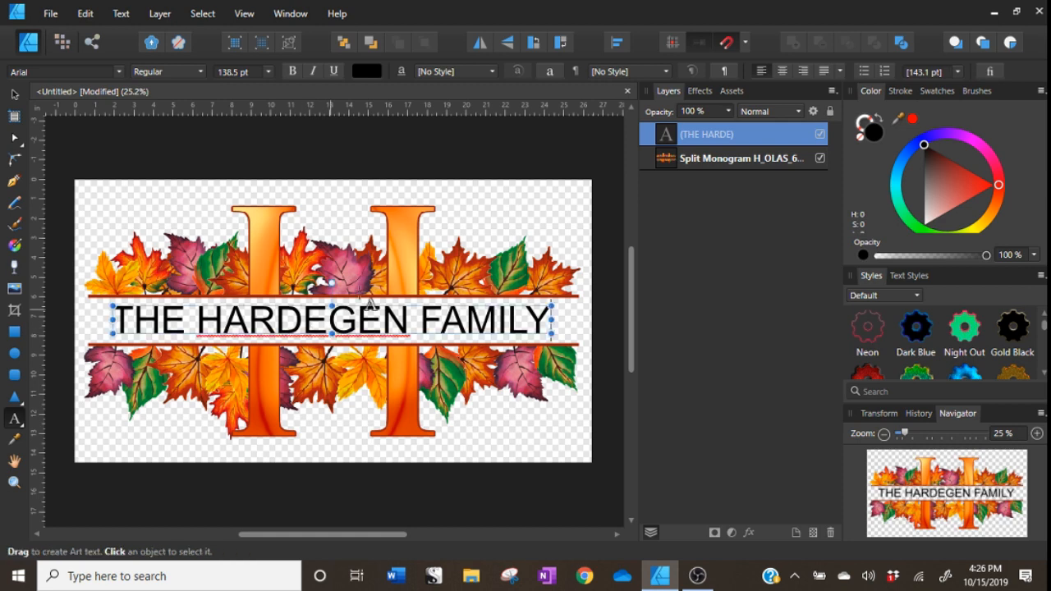
Change the font of the whole family-name text to Times New Roman
left_click_drag(548, 323, 116, 326)
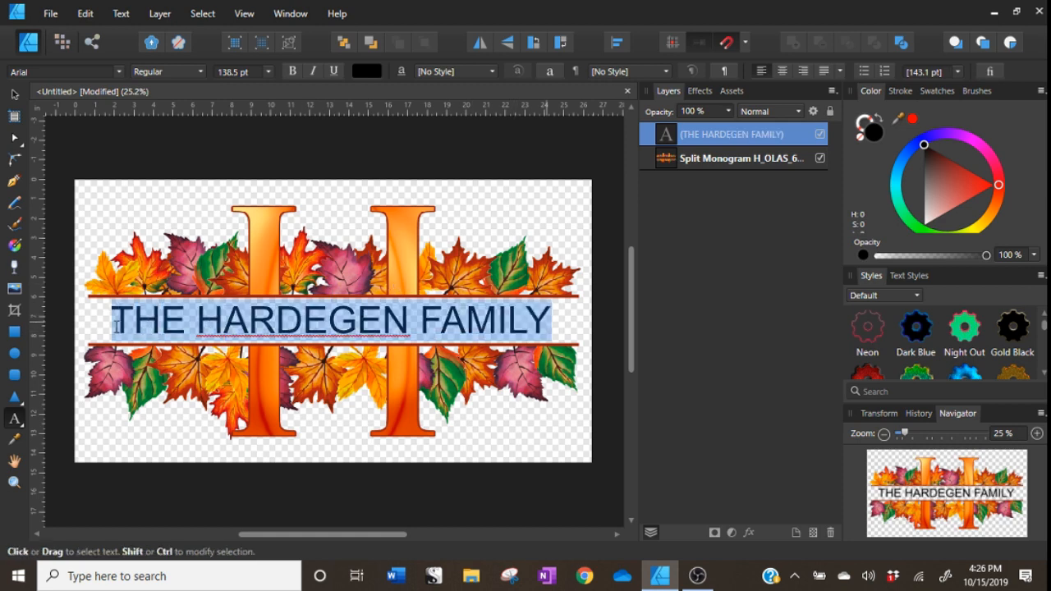
left_click(78, 71)
type("time")
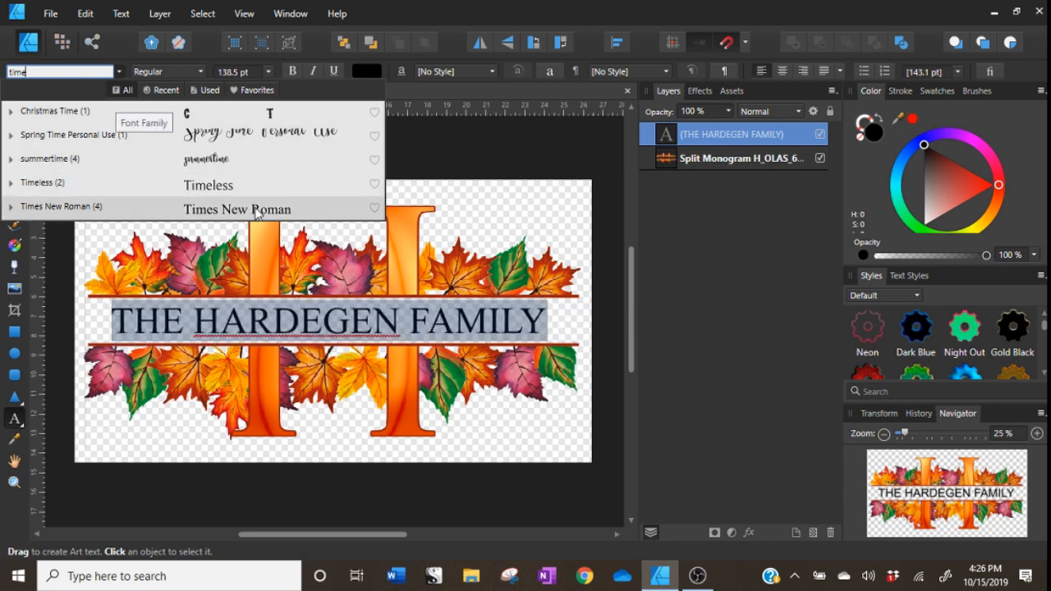
left_click(238, 233)
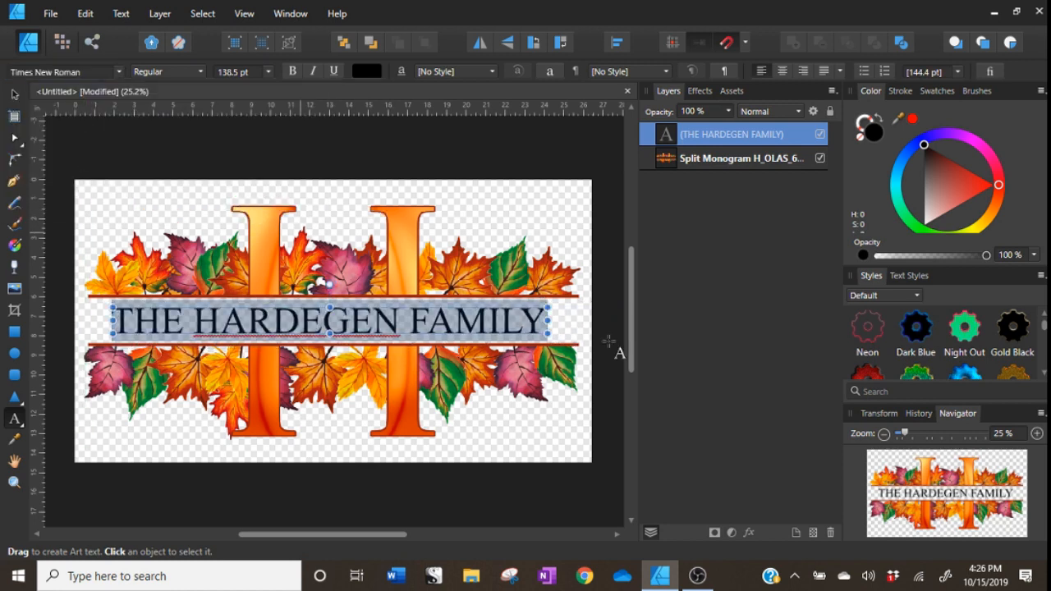
Scale the family-name text to about 151 pt so it nearly spans the width of the monogram's band
left_click_drag(548, 337, 584, 339)
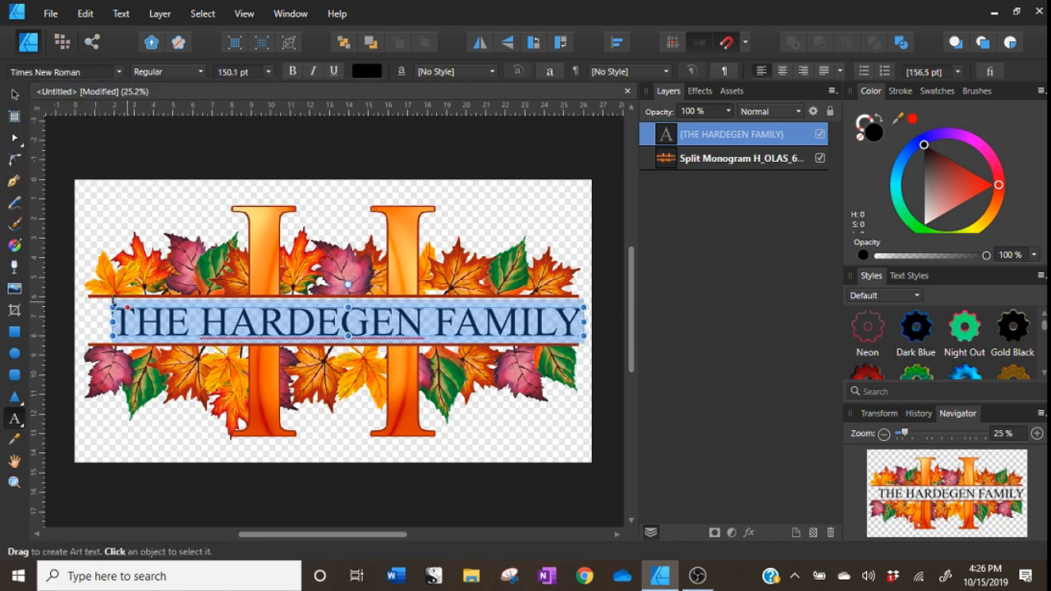
left_click_drag(114, 308, 92, 307)
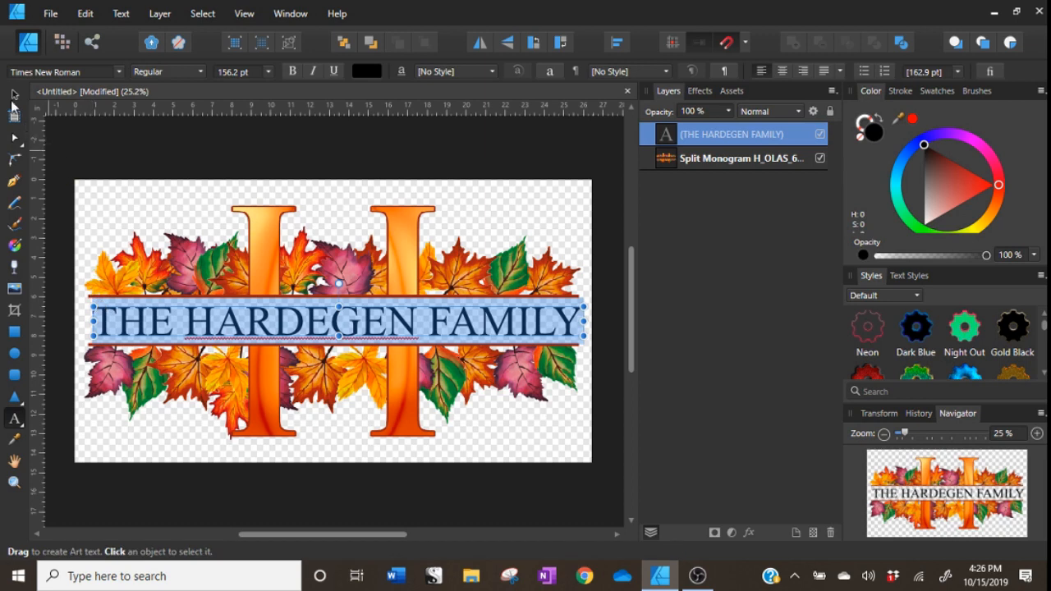
left_click(14, 94)
left_click_drag(584, 336, 568, 335)
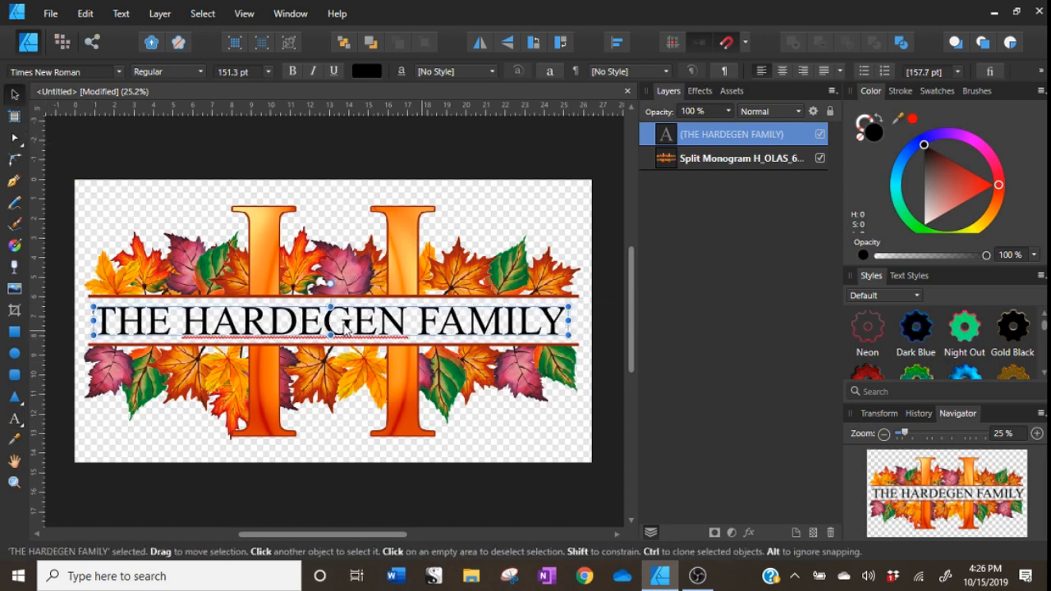
Centre the family-name text horizontally and vertically between the monogram's two red lines
mouse_move(431, 379)
left_mouse_down()
mouse_move(417, 382)
mouse_move(420, 395)
left_mouse_up()
left_click(371, 322)
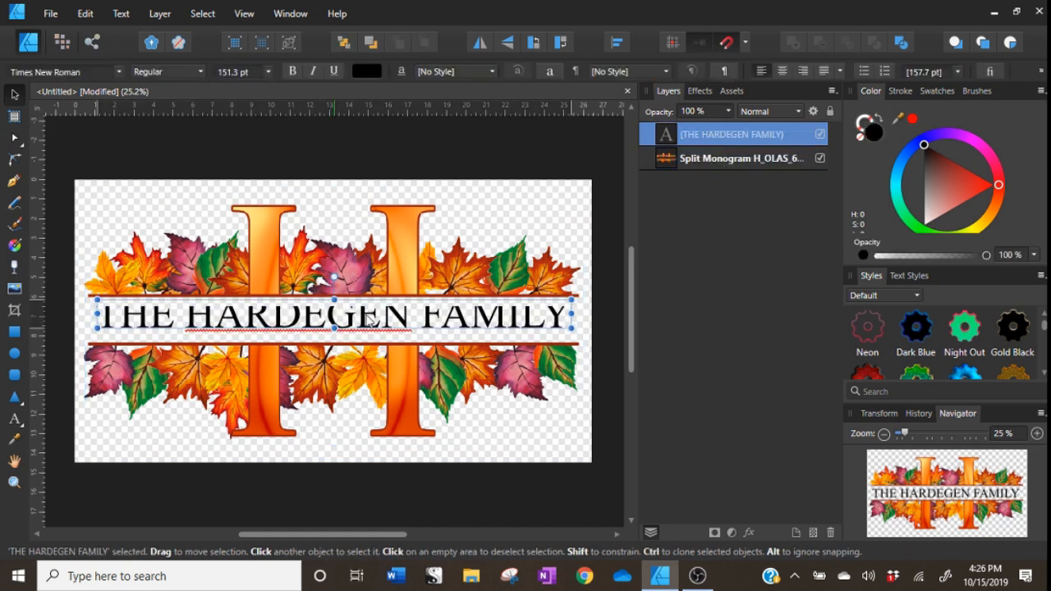
left_click_drag(369, 320, 370, 328)
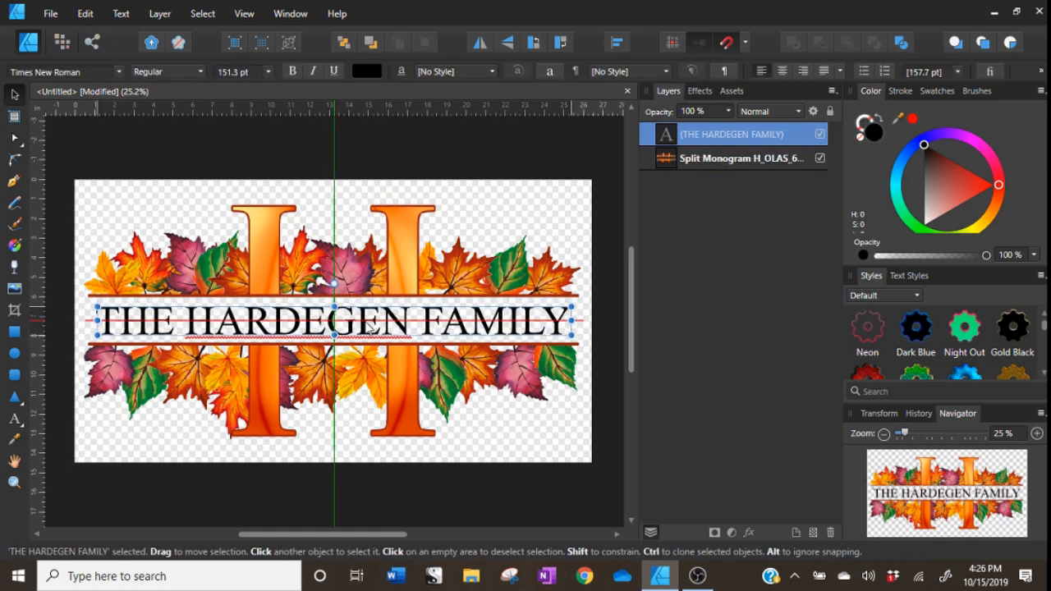
left_click_drag(370, 327, 370, 328)
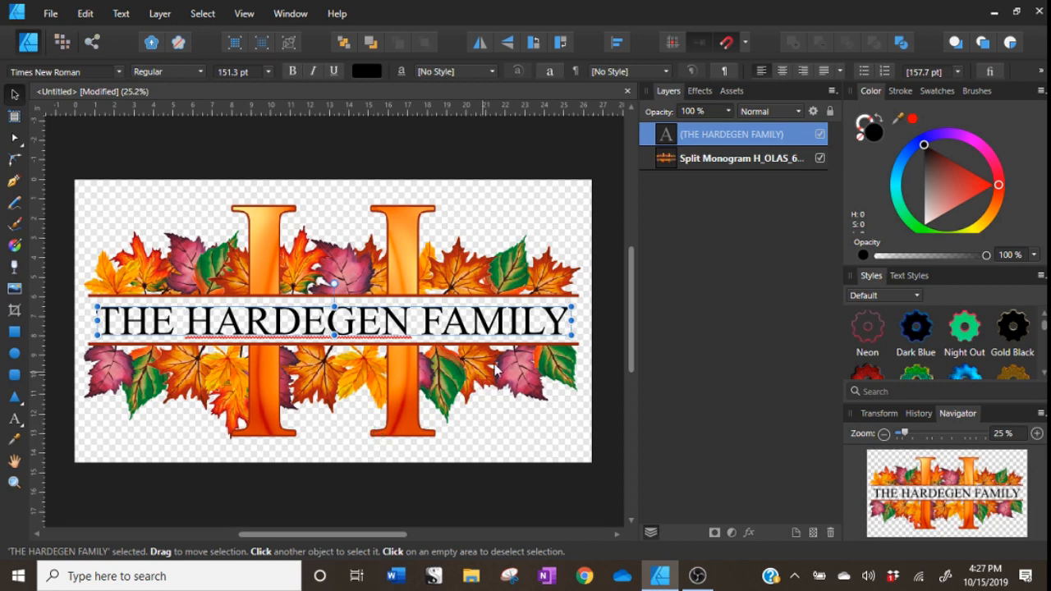
Group the family-name text with the Split Monogram H image
left_click(711, 162, "shift")
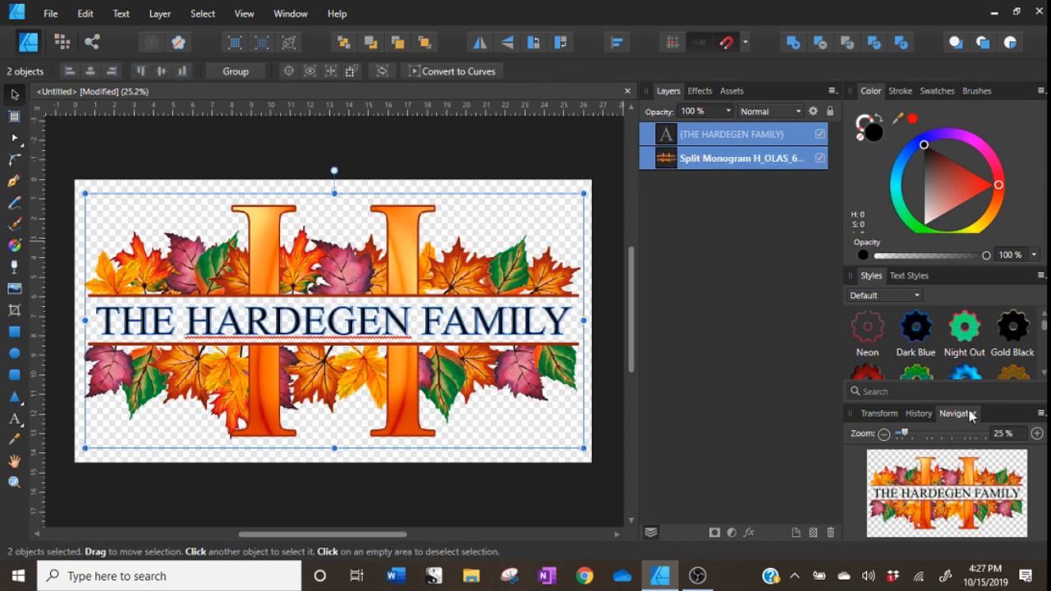
mouse_move(663, 95)
left_mouse_down()
mouse_move(820, 206)
mouse_move(891, 92)
mouse_move(732, 159)
mouse_move(668, 110)
mouse_move(663, 93)
left_mouse_up()
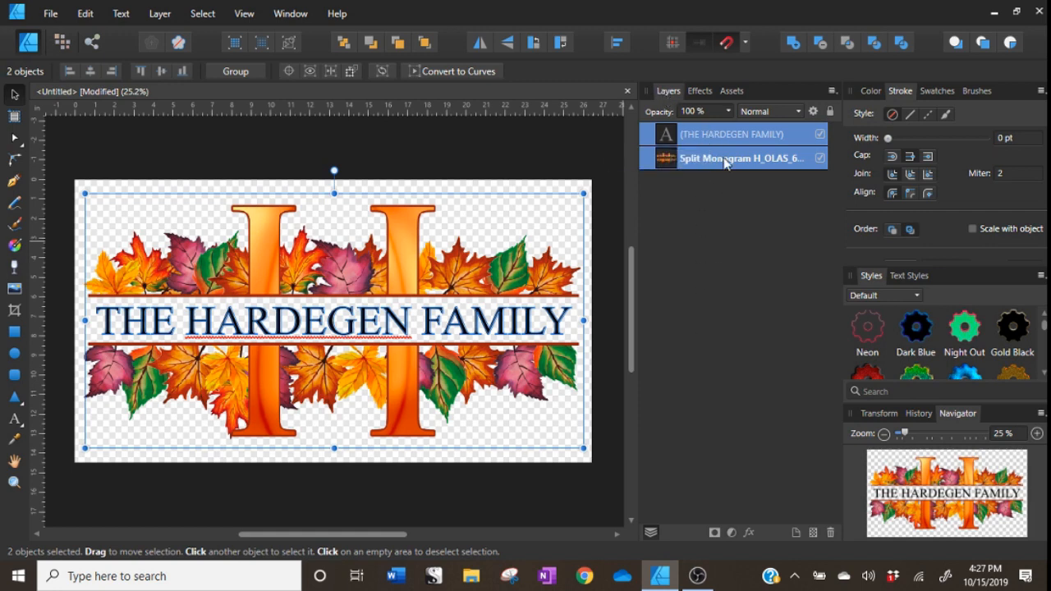
right_click(715, 134)
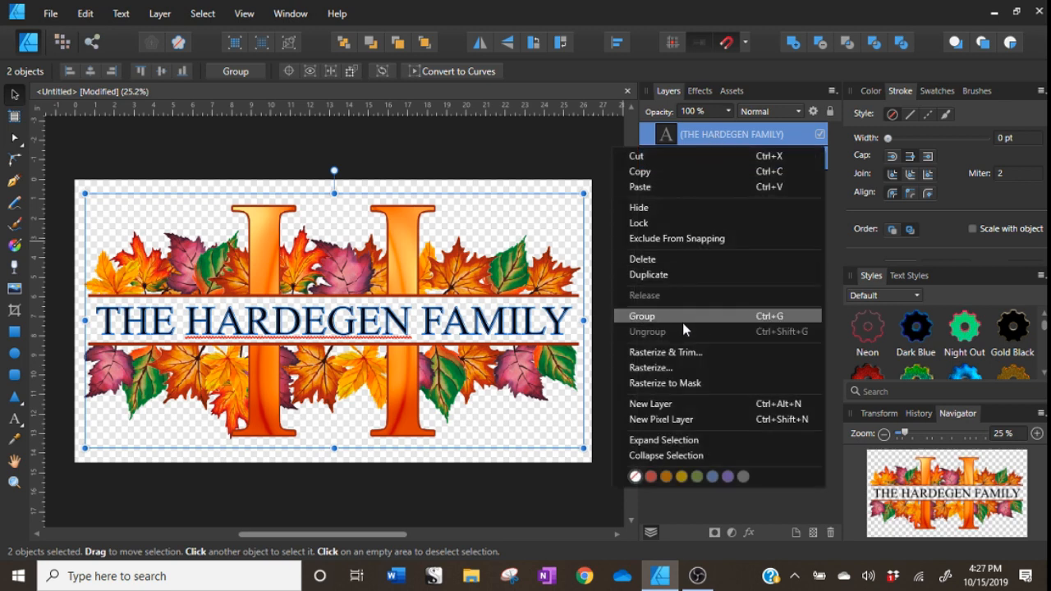
left_click(722, 319)
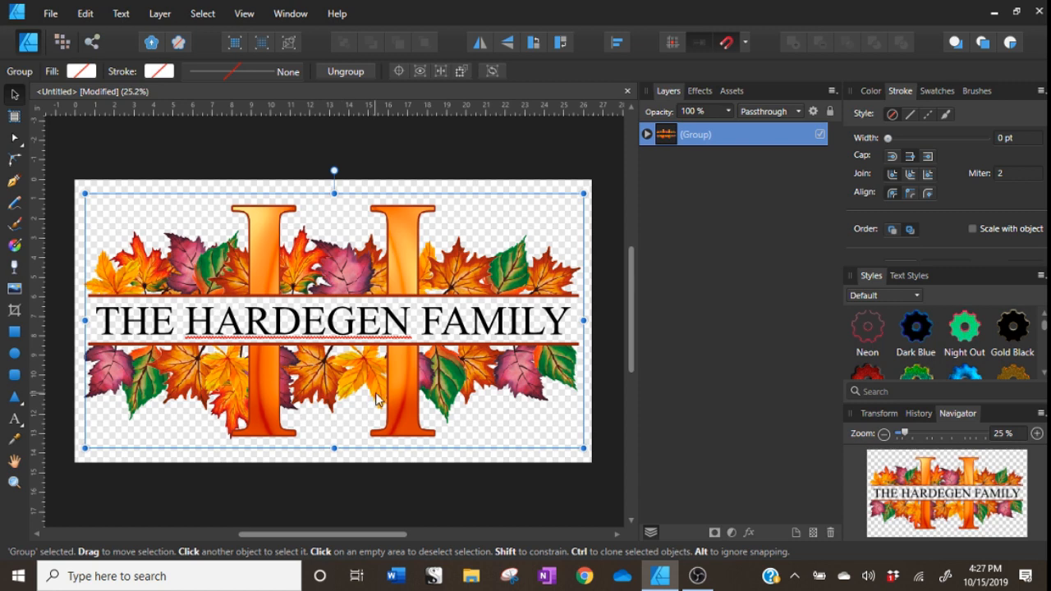
Set the group's width to 24.5 in with its proportions kept, centre it on the page, and deselect it
left_click(878, 415)
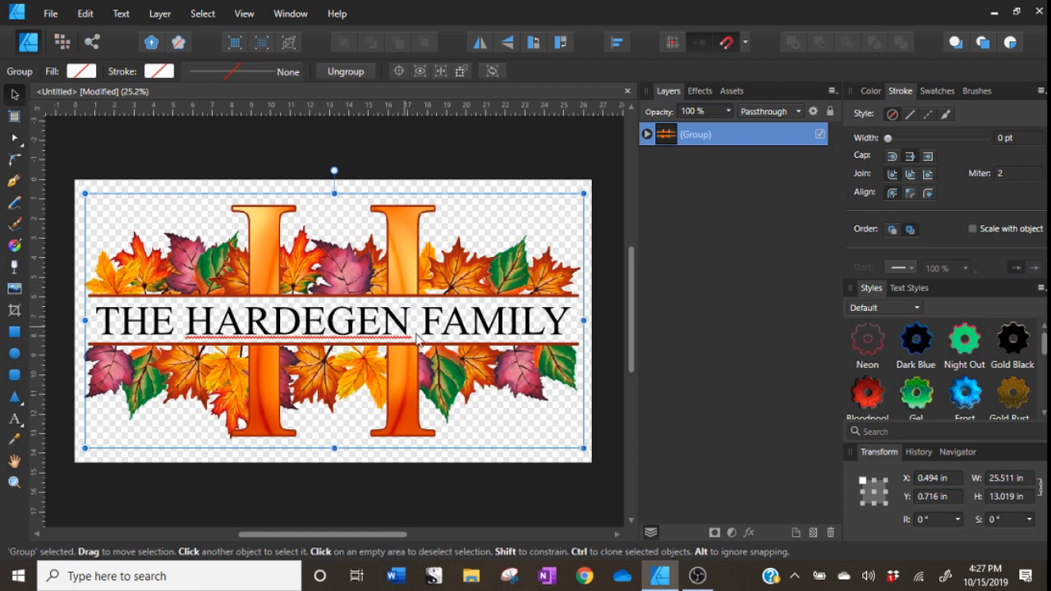
left_click(997, 480)
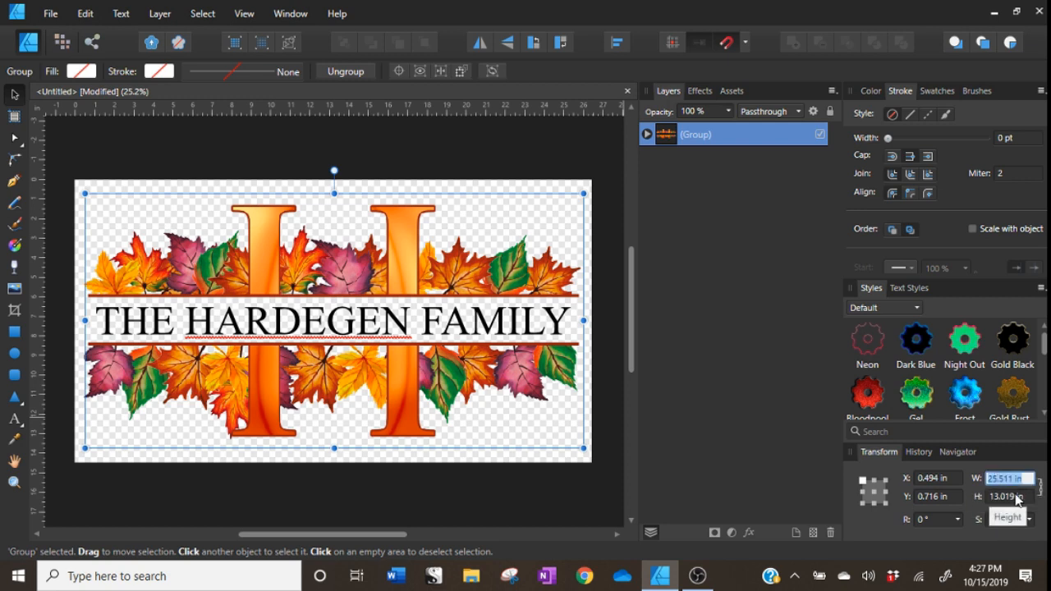
type("24.5")
key("Return")
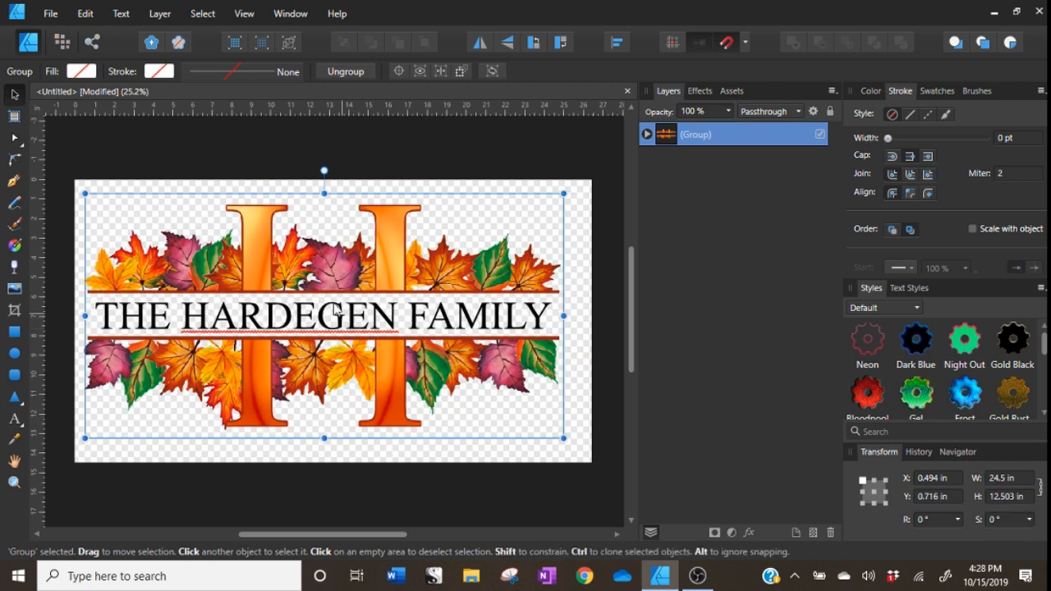
left_click_drag(310, 296, 318, 304)
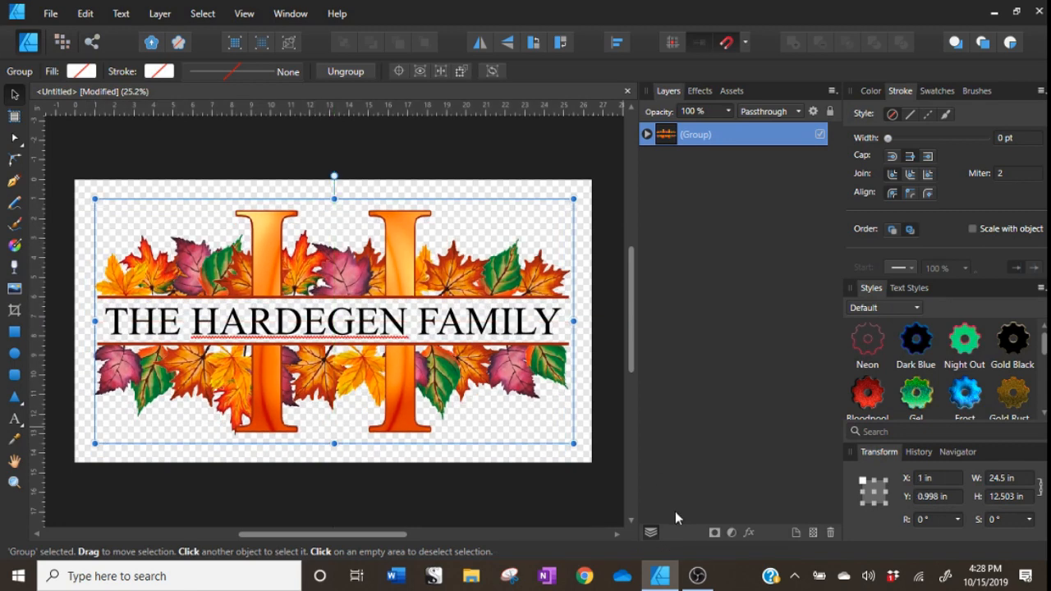
left_click(342, 484)
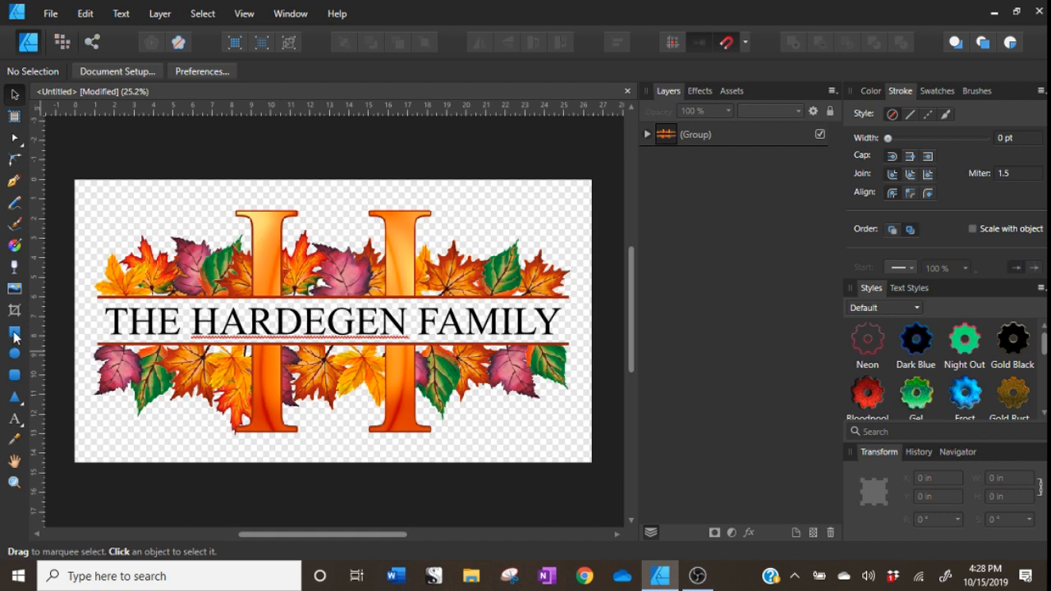
Draw a rectangle about 9.4 by 16.7 in over the left part of the design and centre it vertically on the page
left_click(14, 333)
left_click_drag(95, 170, 279, 497)
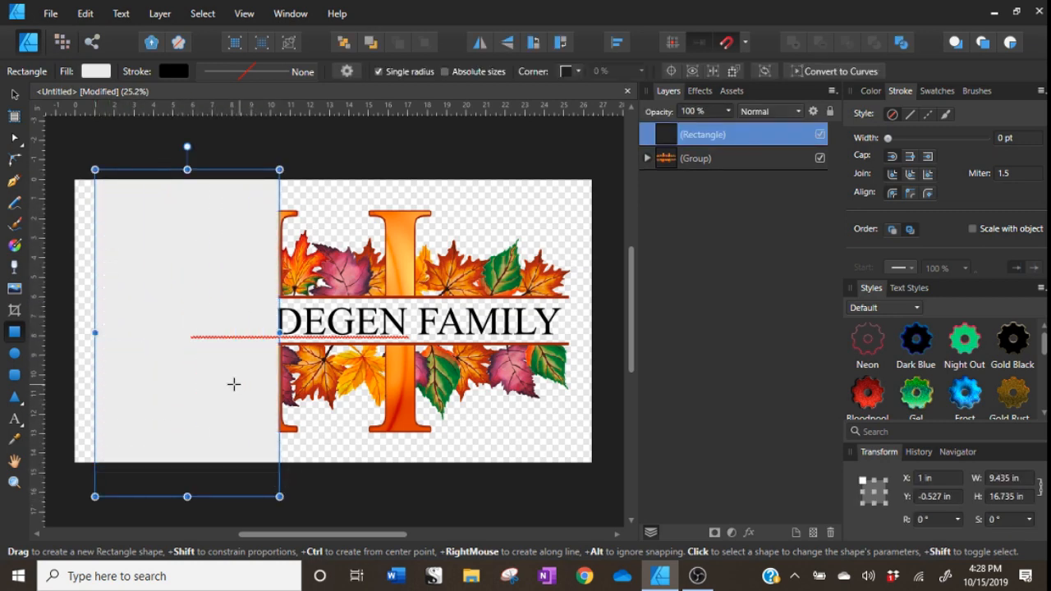
key("v")
mouse_move(198, 322)
left_mouse_down()
mouse_move(197, 295)
mouse_move(204, 312)
left_mouse_up()
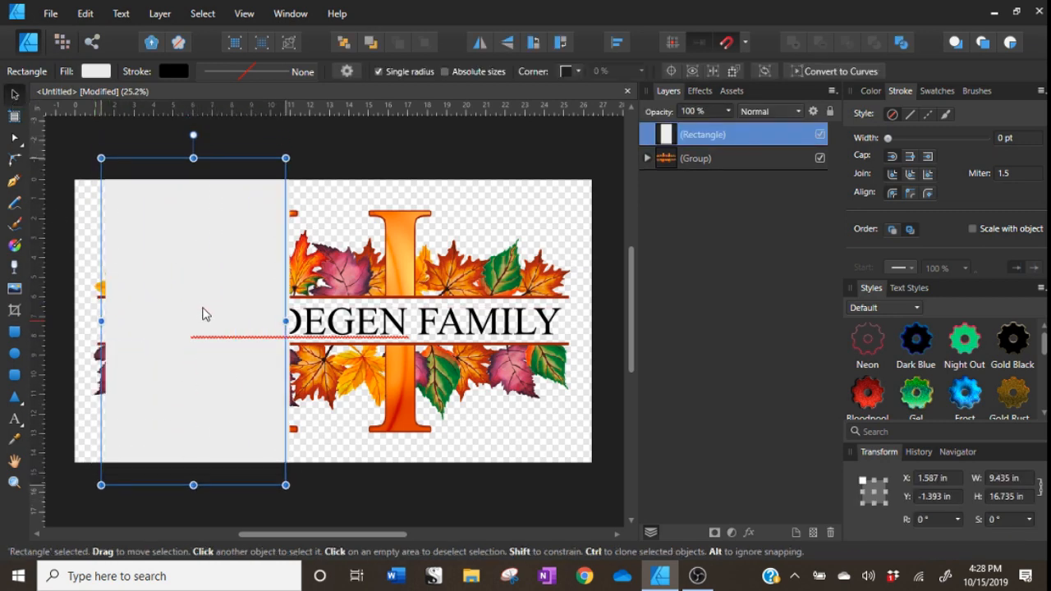
Set the rectangle's size to 10.5 in wide and 16.5 in high
left_click(963, 451)
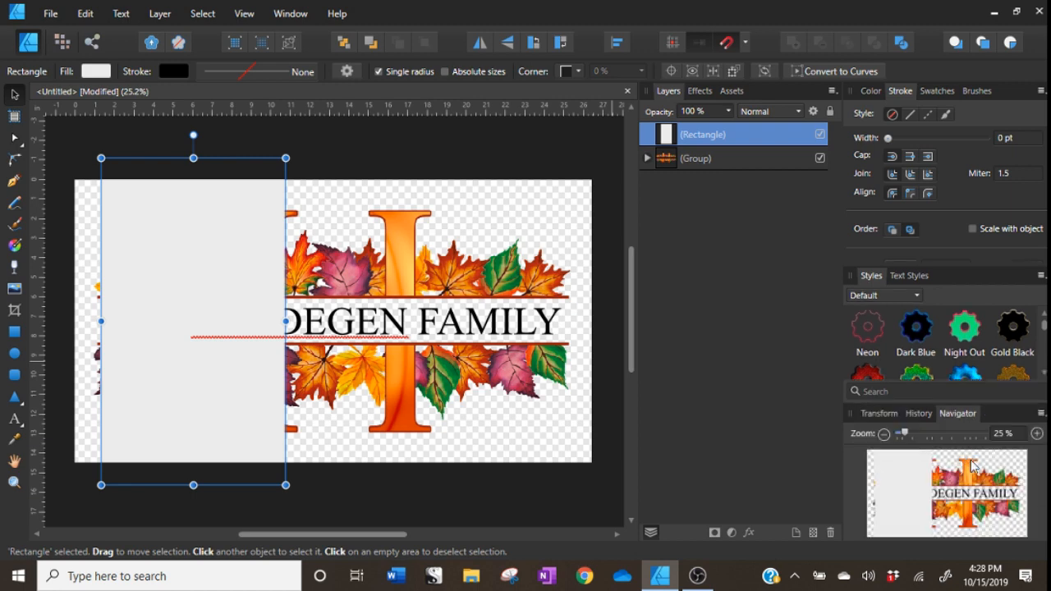
left_click(893, 417)
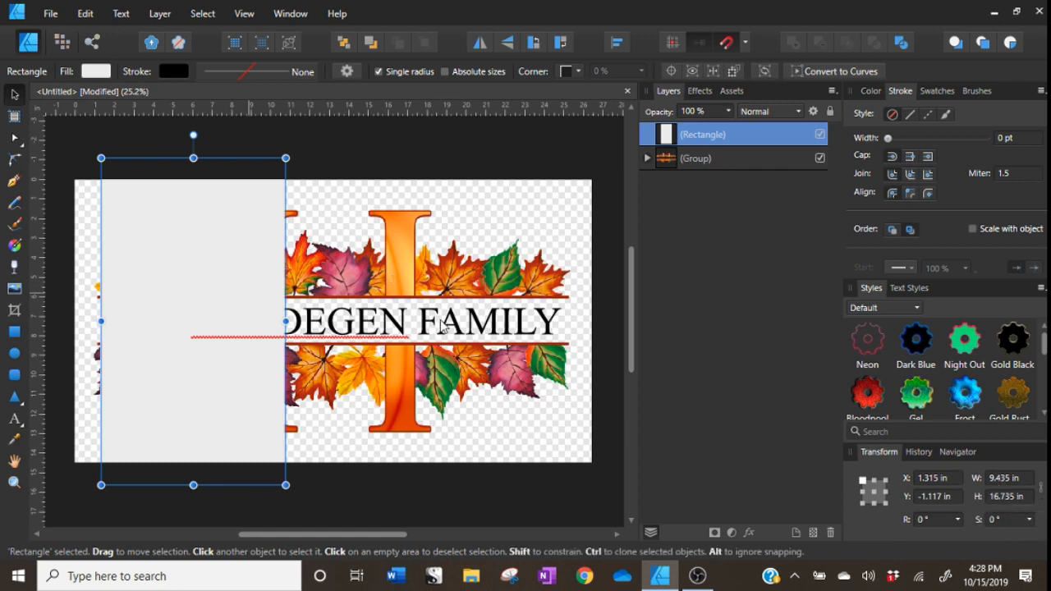
left_click(998, 480)
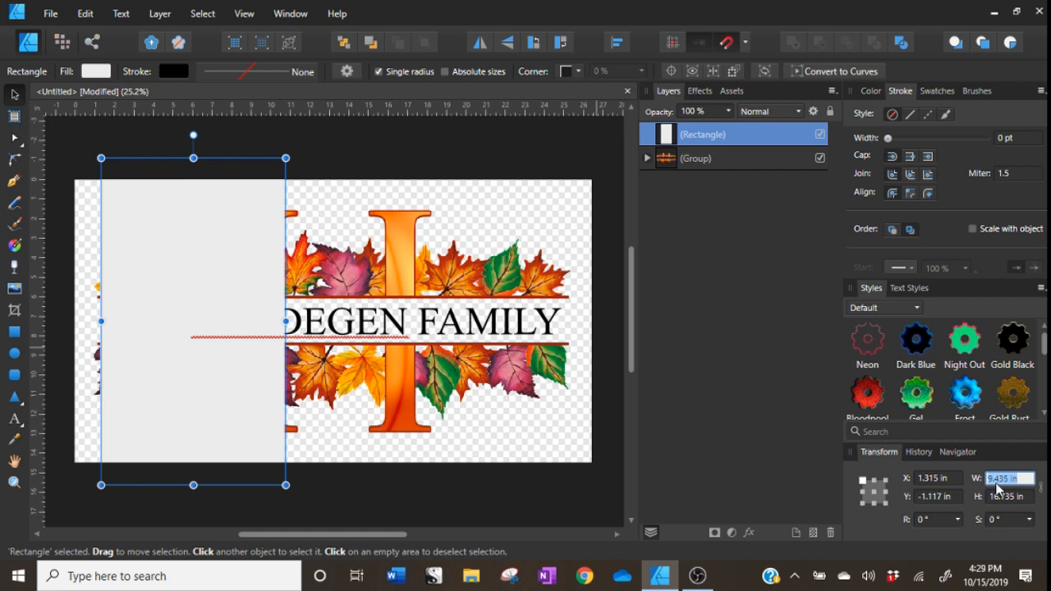
type("10.5")
left_click(1013, 497)
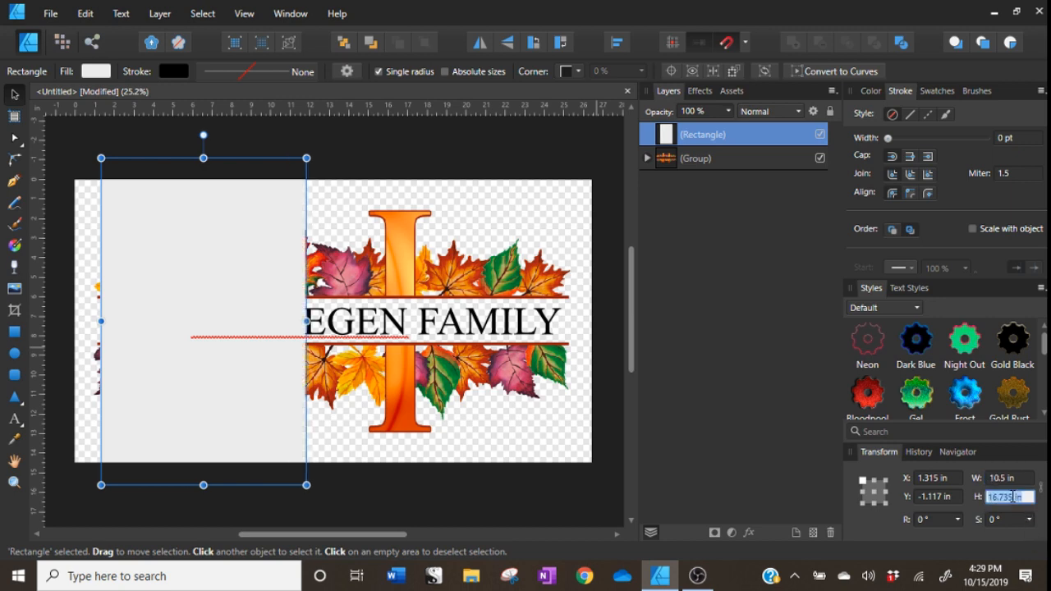
type("16.5")
key("Return")
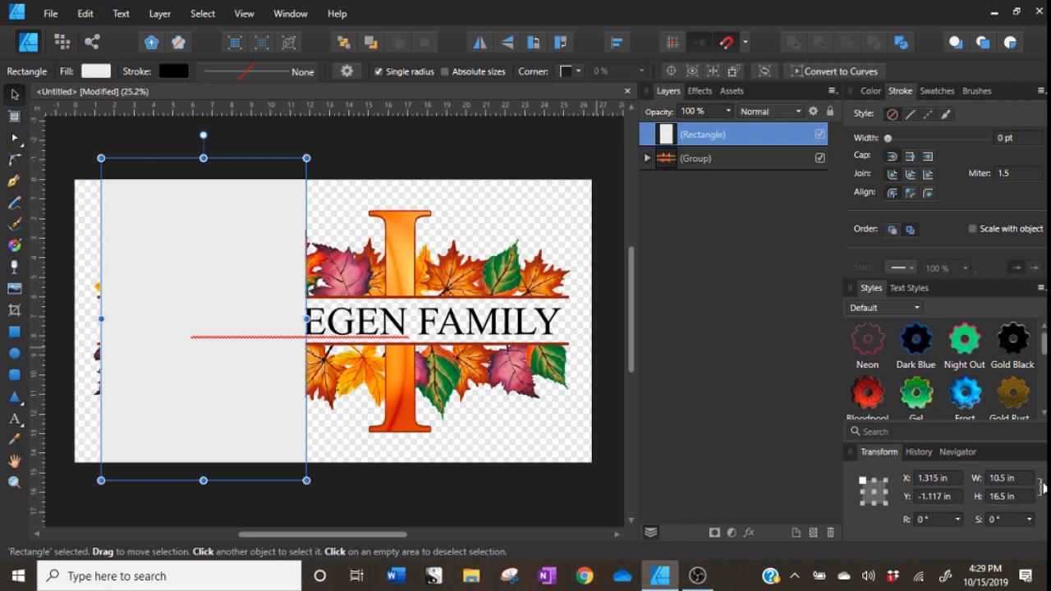
Move the rectangle to about 1 in from the page's left edge and rename its layer PAPER 1
mouse_move(284, 291)
left_mouse_down()
mouse_move(233, 297)
mouse_move(250, 302)
mouse_move(244, 369)
mouse_move(284, 298)
mouse_move(260, 298)
mouse_move(269, 294)
left_mouse_up()
double_click(703, 141)
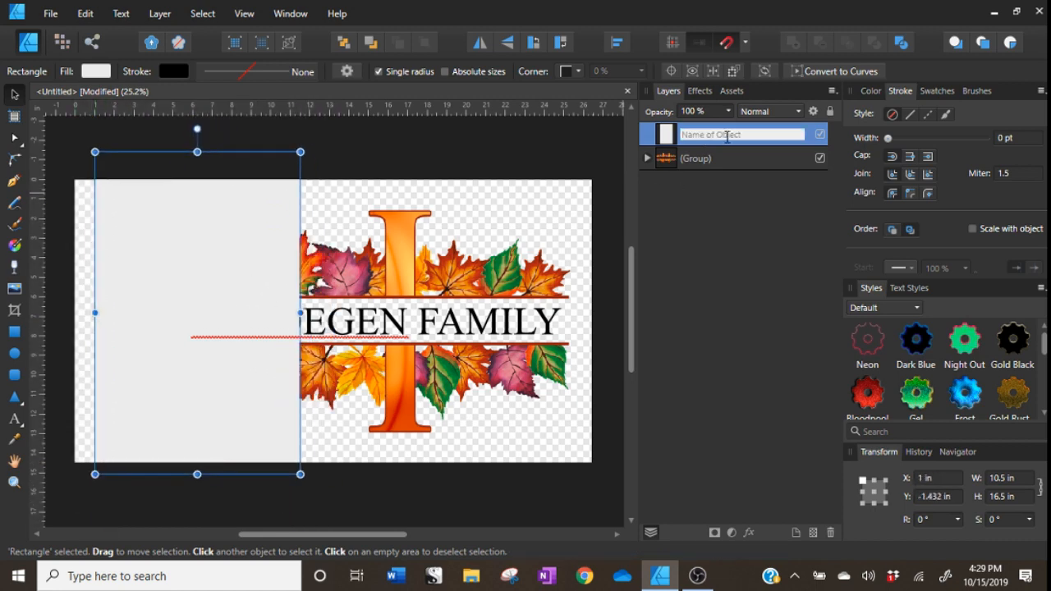
type("PAPER 1")
left_click(573, 137)
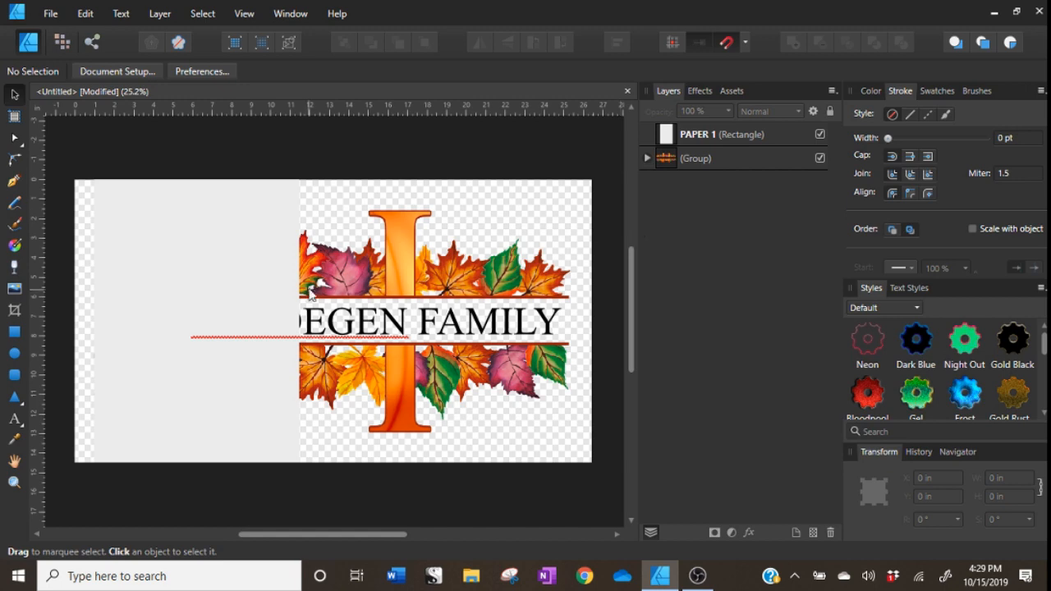
Remove the stroke from the PAPER 1 rectangle and fill it with a saturated red (H 0, S 100, L 38)
left_click(289, 305)
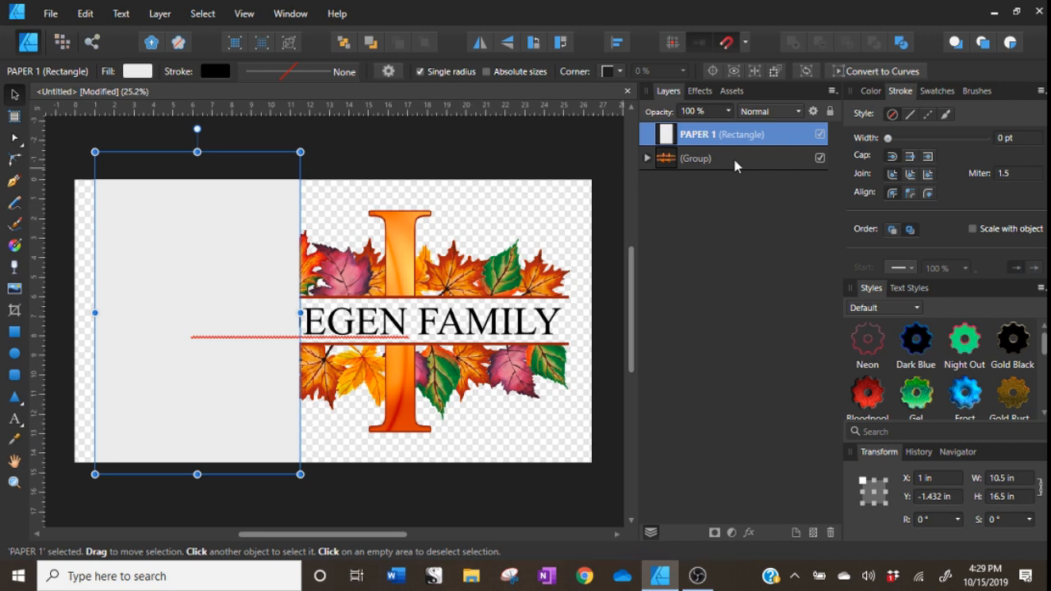
left_click(873, 92)
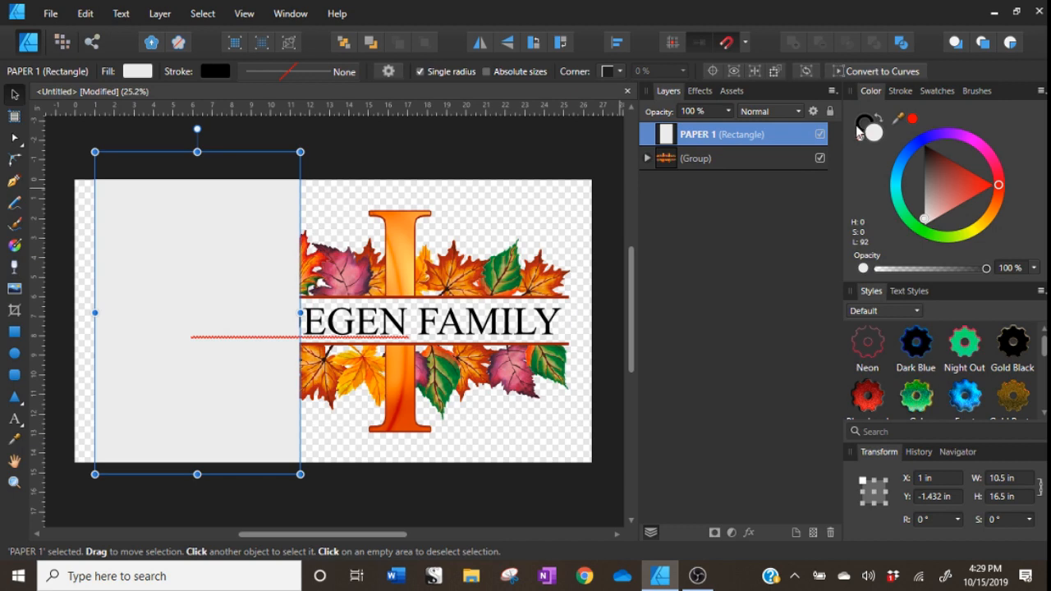
left_click(858, 125)
left_click(862, 138)
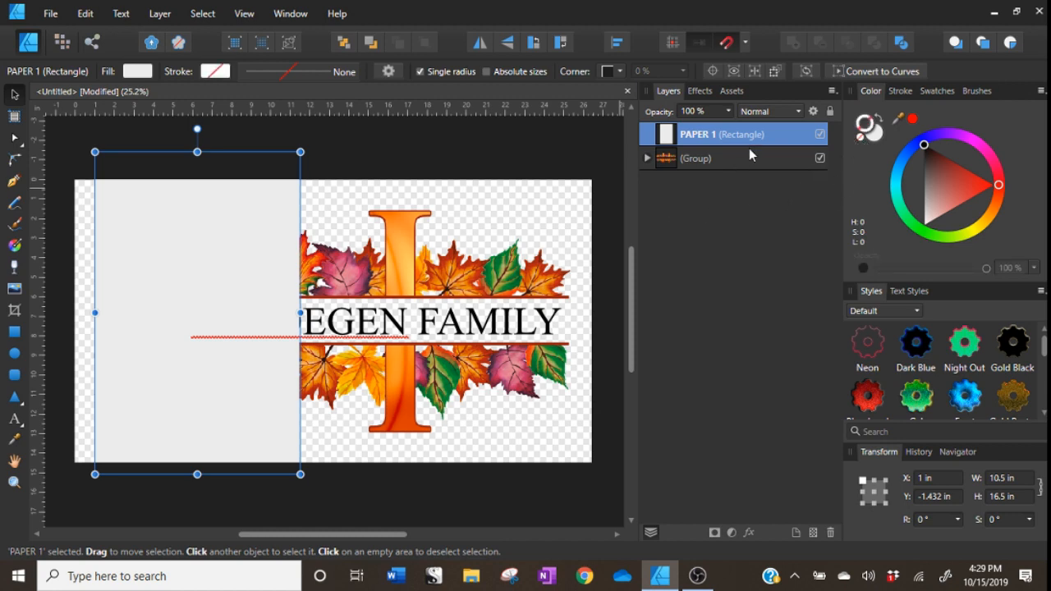
left_click(875, 138)
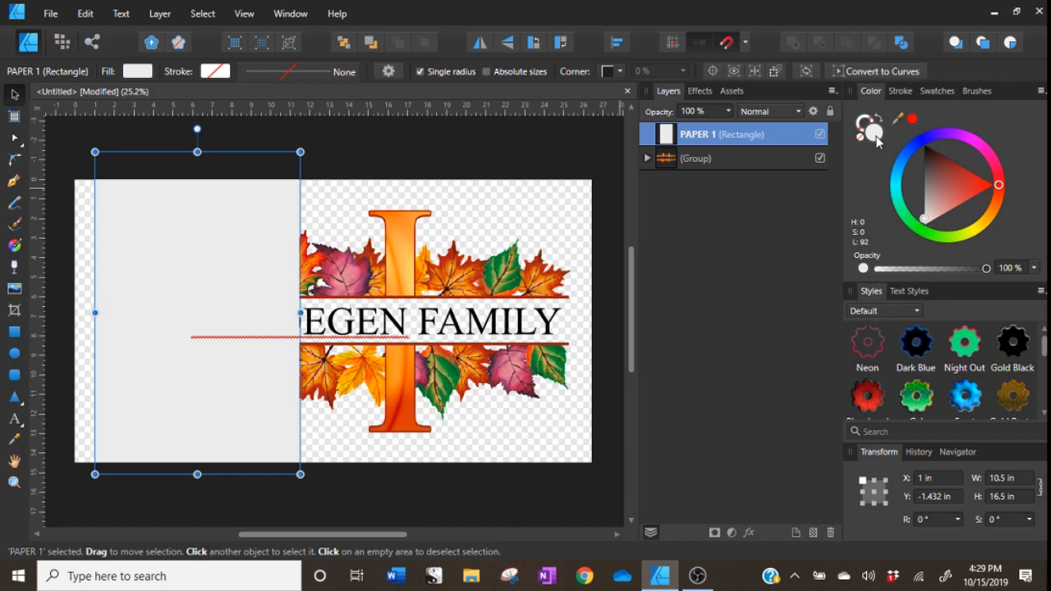
left_click(969, 177)
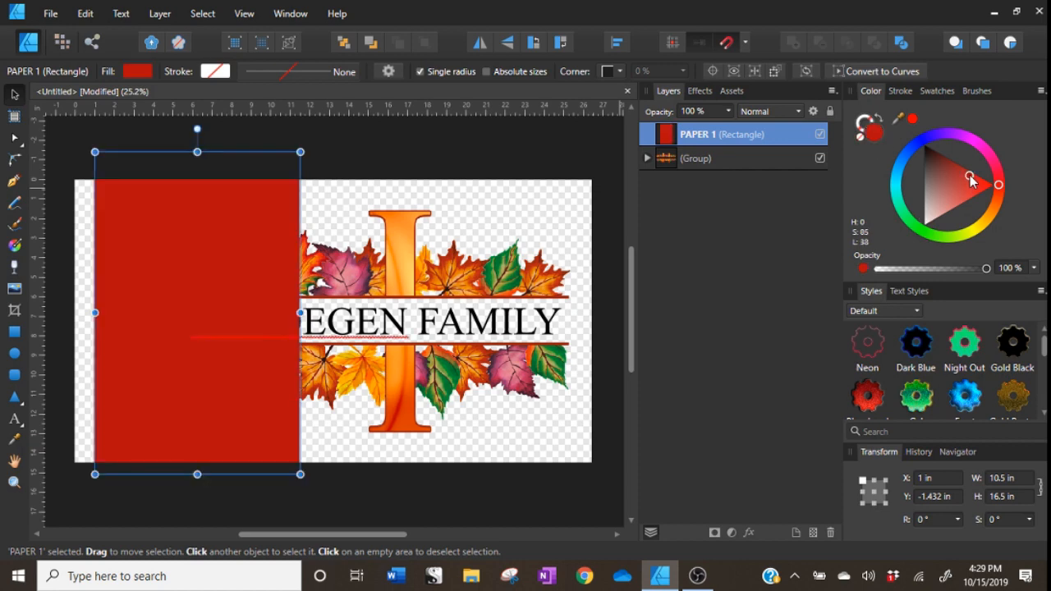
left_click_drag(971, 177, 977, 176)
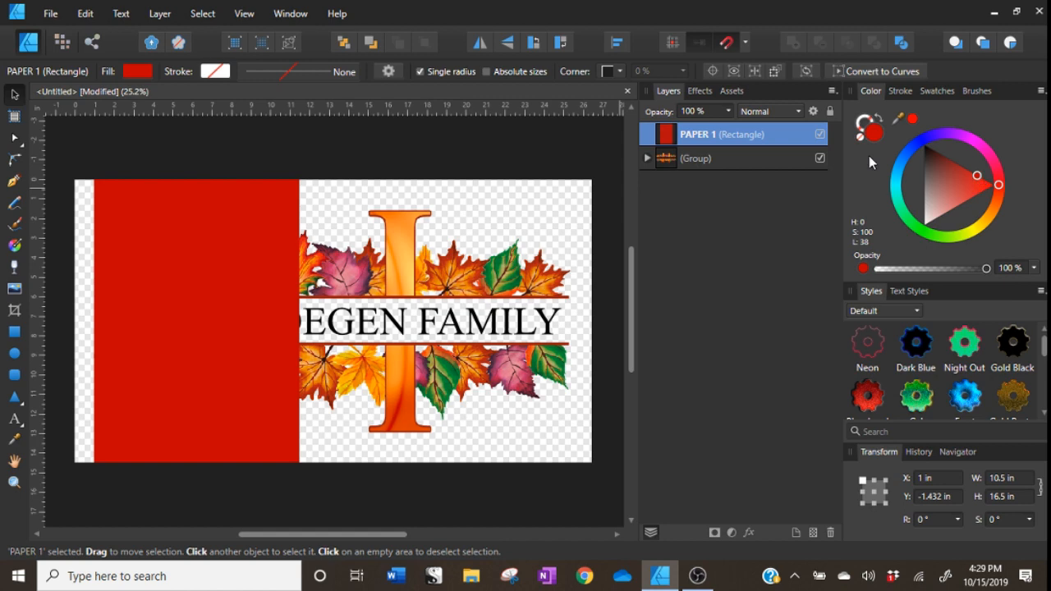
Set PAPER 1's opacity to 50% and move it to about X 0.29 in, Y -1 in, near the page's left edge
left_click(687, 112)
type("50")
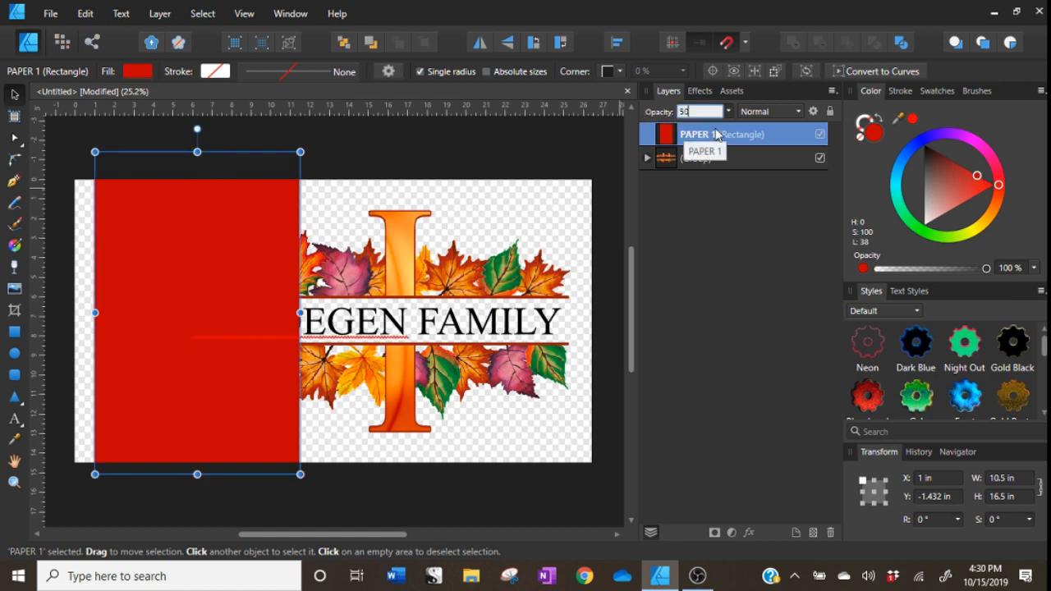
key("Return")
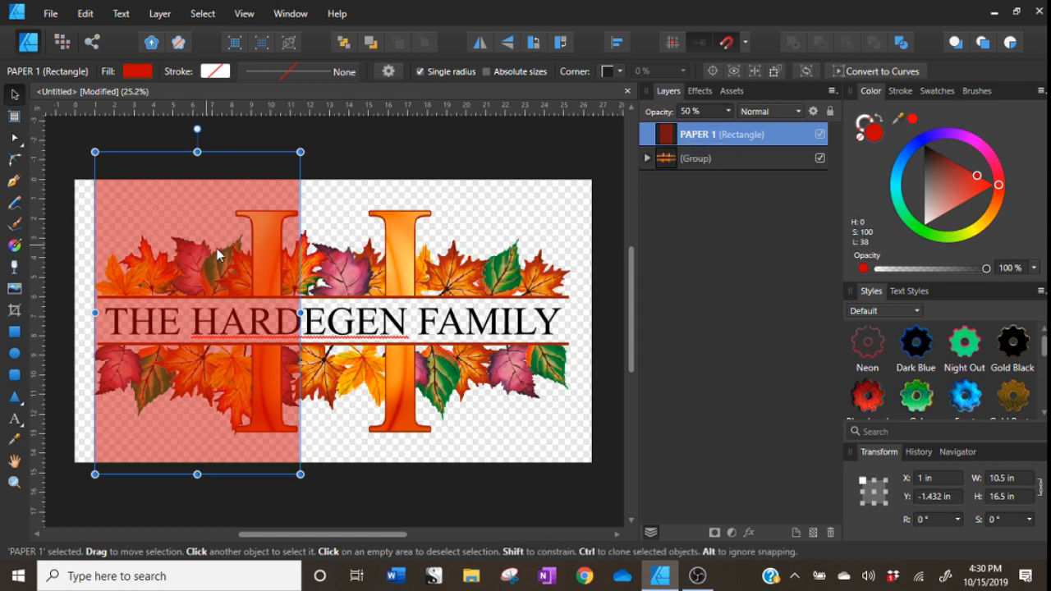
left_click_drag(226, 253, 212, 255)
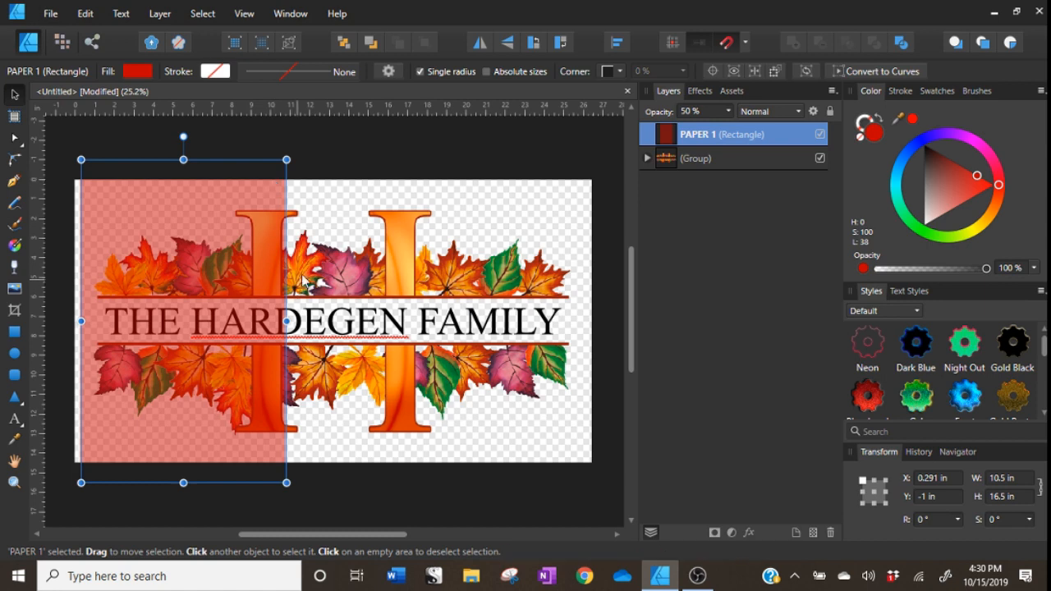
Duplicate PAPER 1, place the copy at about X 10.4 in, Y -1 in, slightly overlapping the original, and inspect the overlap
right_click(670, 142)
left_click(606, 272)
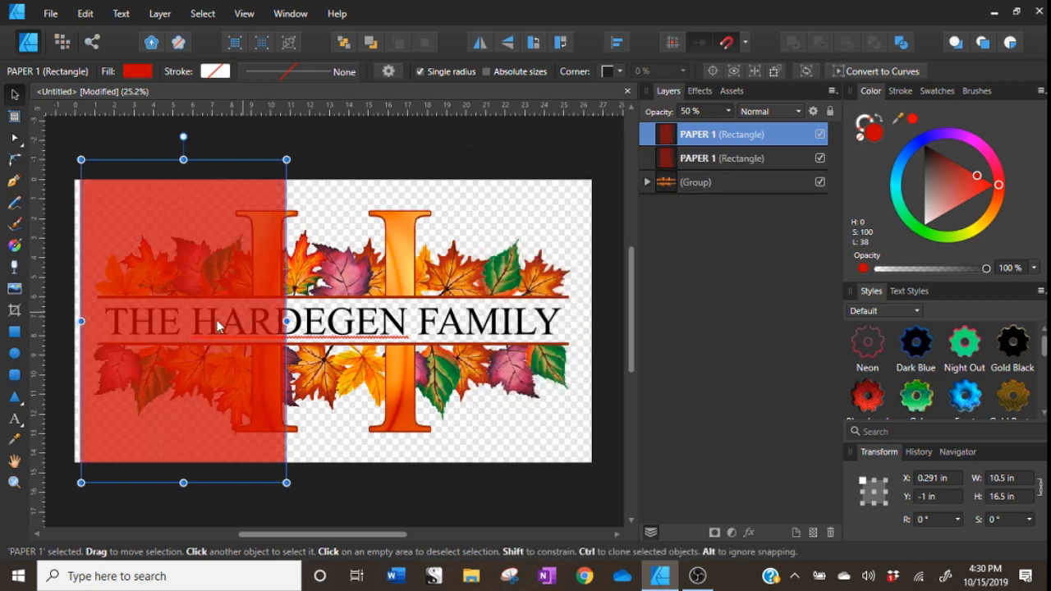
left_click_drag(152, 318, 341, 321)
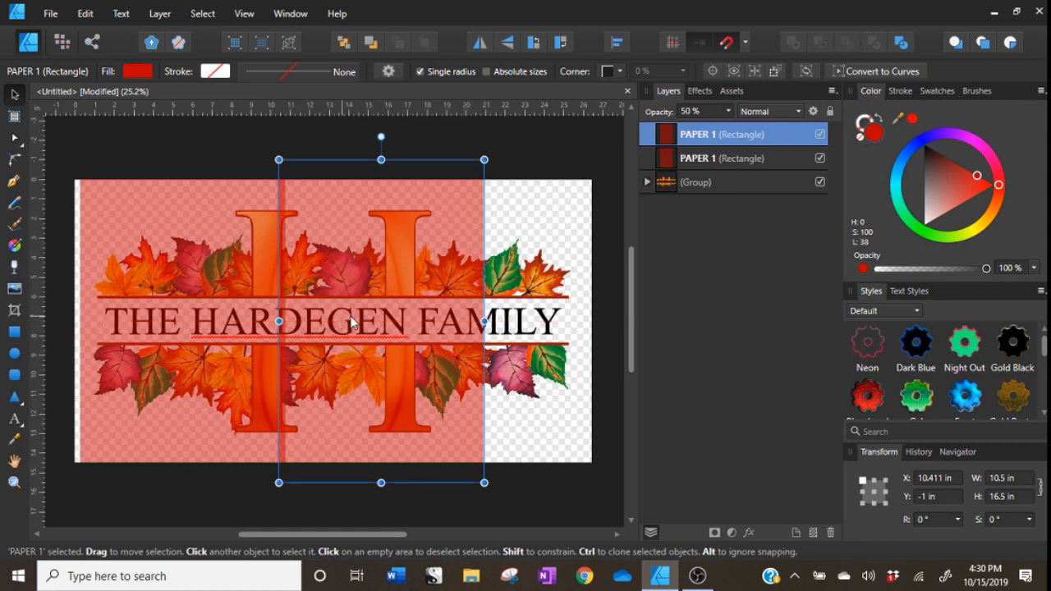
left_click(969, 453)
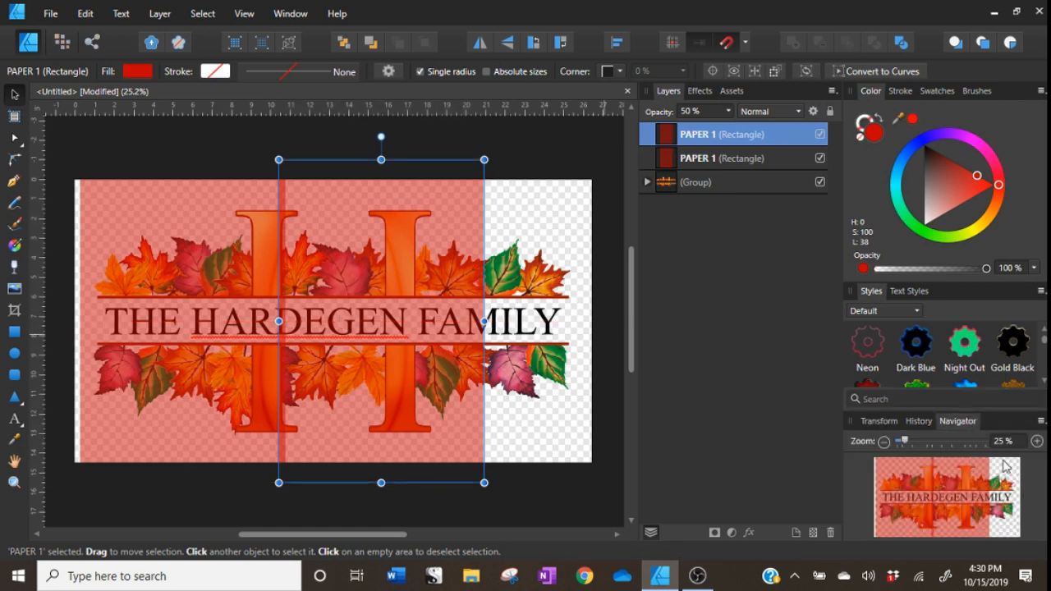
left_click(1037, 441)
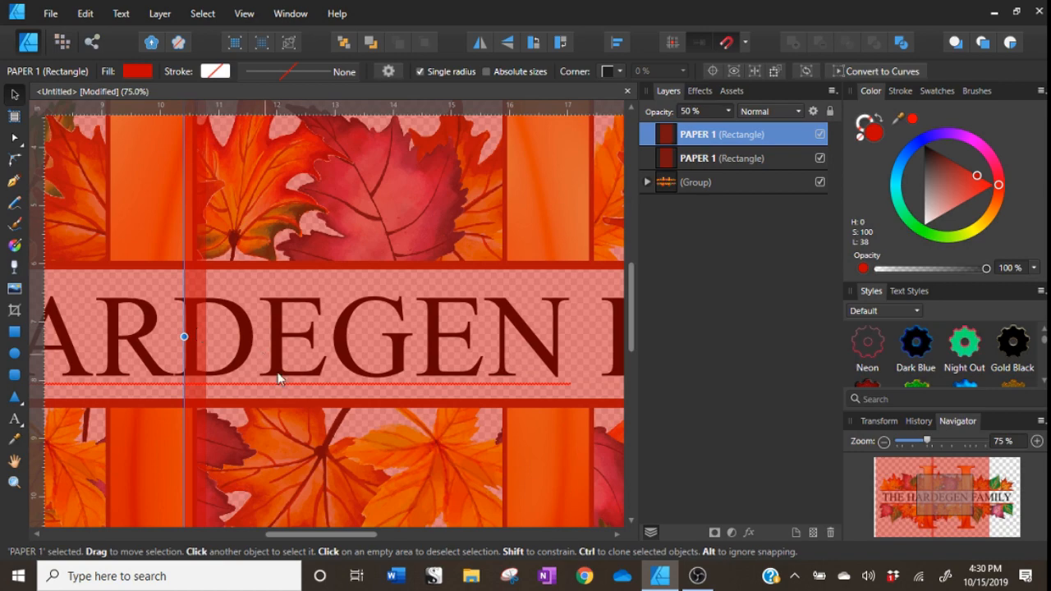
left_click(884, 443)
left_click(883, 443)
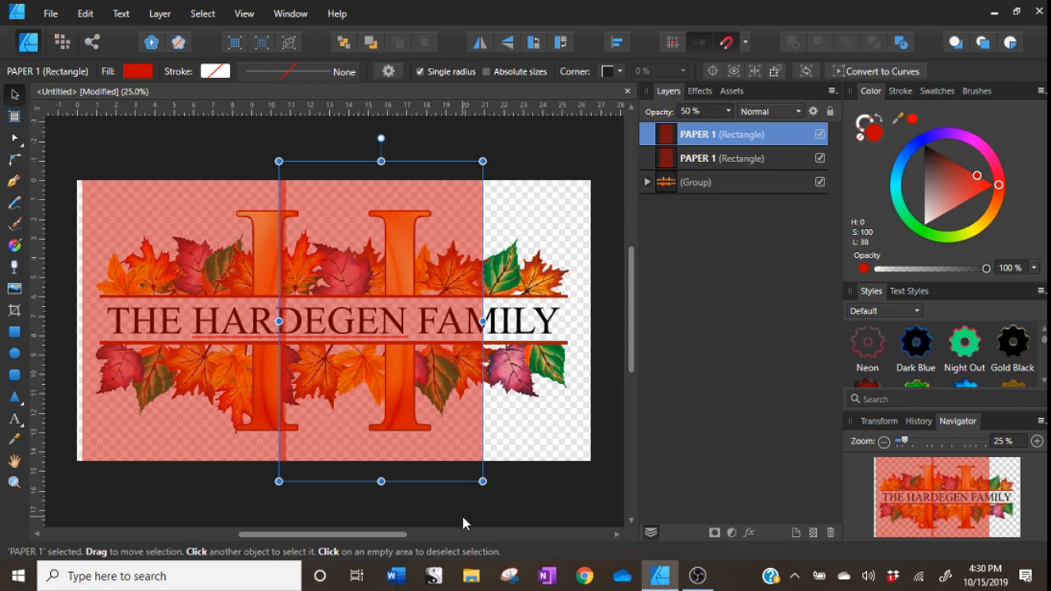
Duplicate the second rectangle and place the copy over the design's right part with a slight overlap, then deselect it
left_click_drag(408, 535, 432, 549)
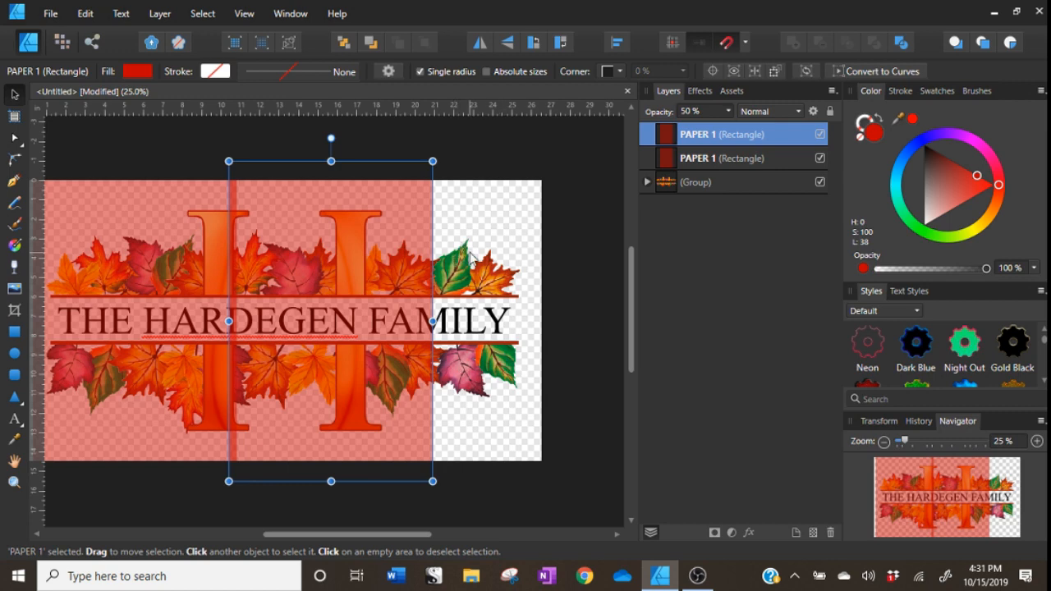
right_click(692, 145)
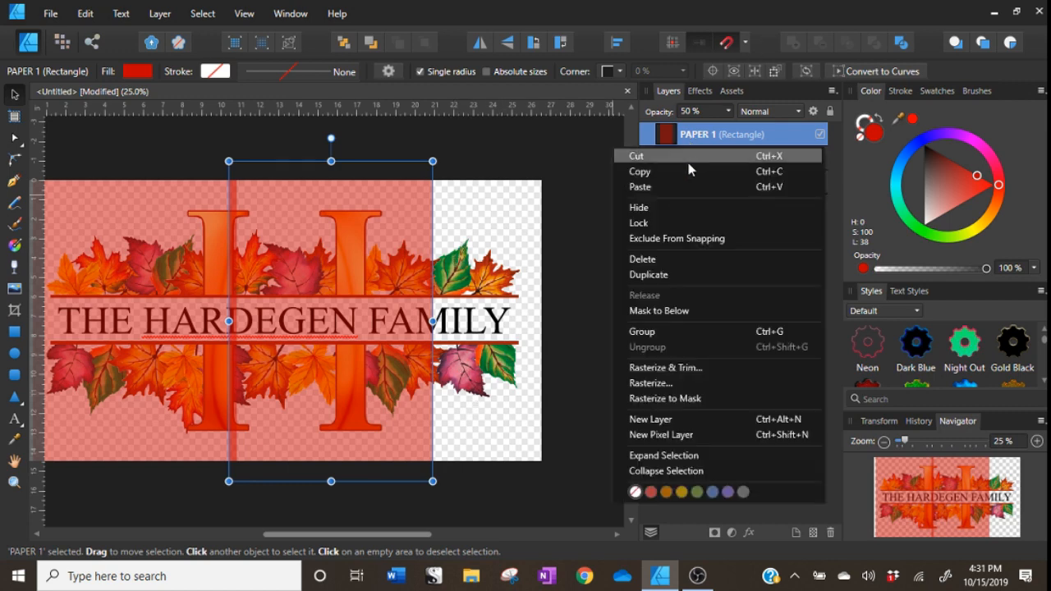
left_click(679, 274)
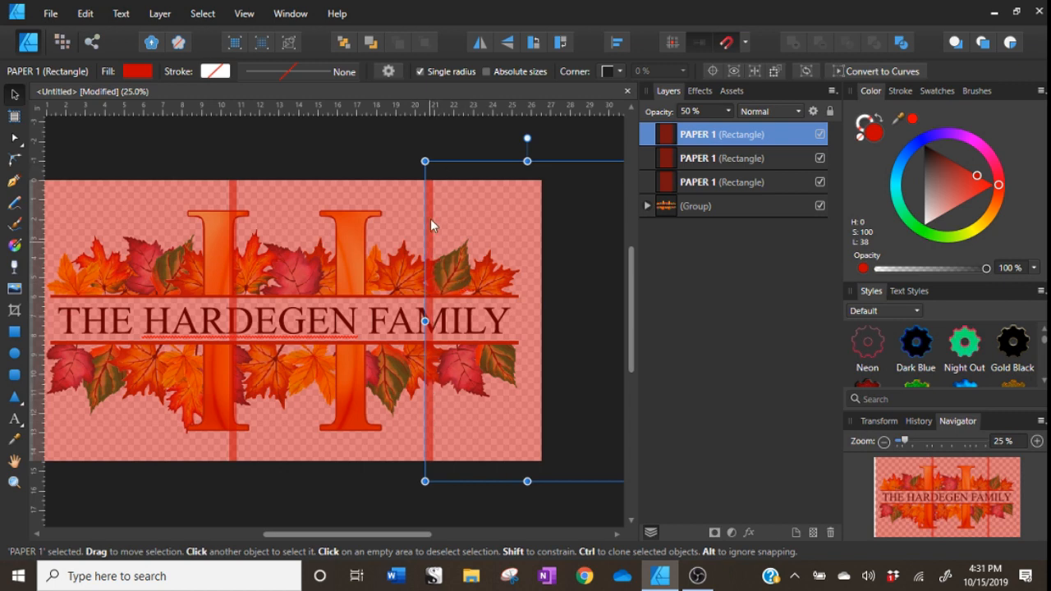
mouse_move(414, 535)
left_mouse_down()
mouse_move(359, 535)
mouse_move(422, 542)
left_mouse_up()
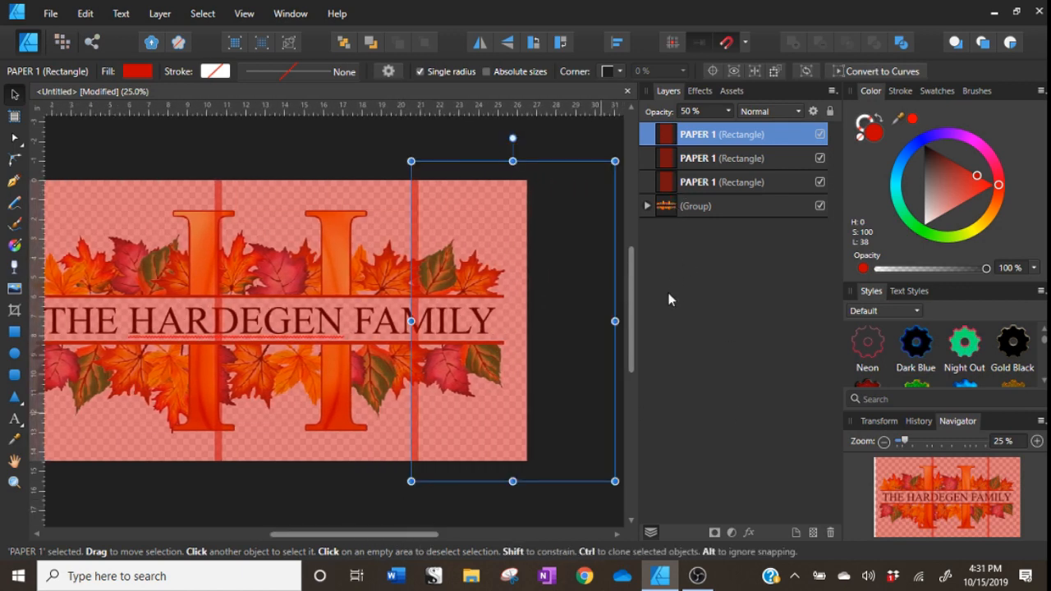
left_click(429, 125)
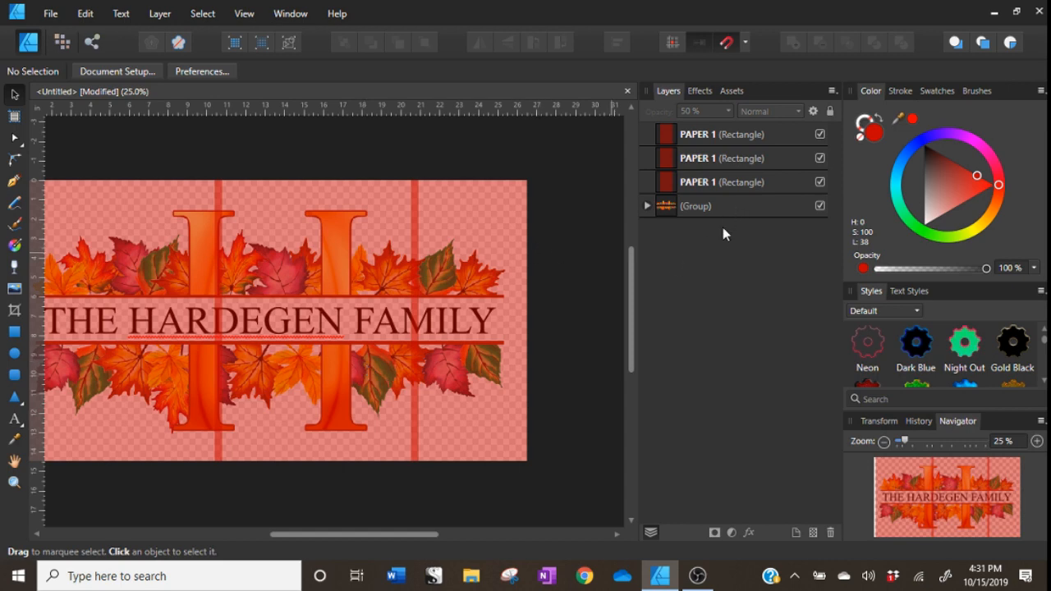
Duplicate the monogram and family-name group twice, making one copy for each PAPER 1 rectangle
left_click(704, 208)
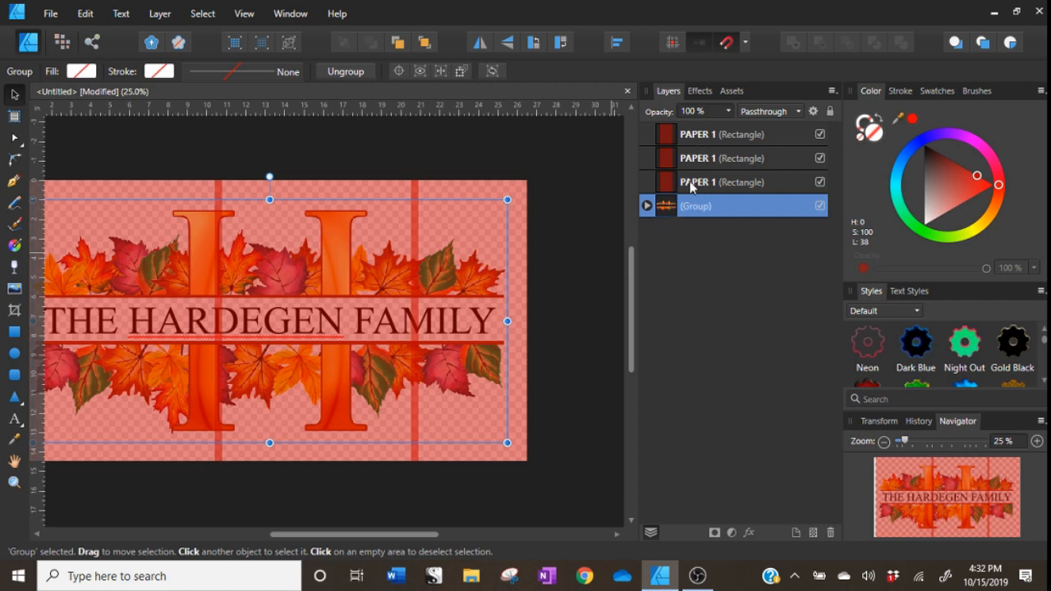
right_click(697, 213)
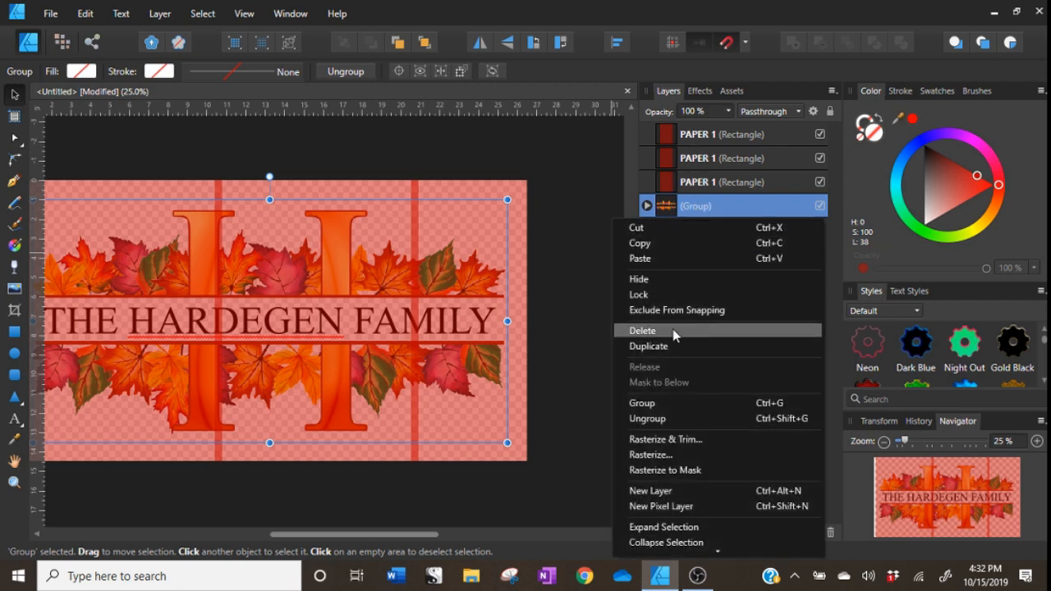
left_click(669, 344)
right_click(700, 213)
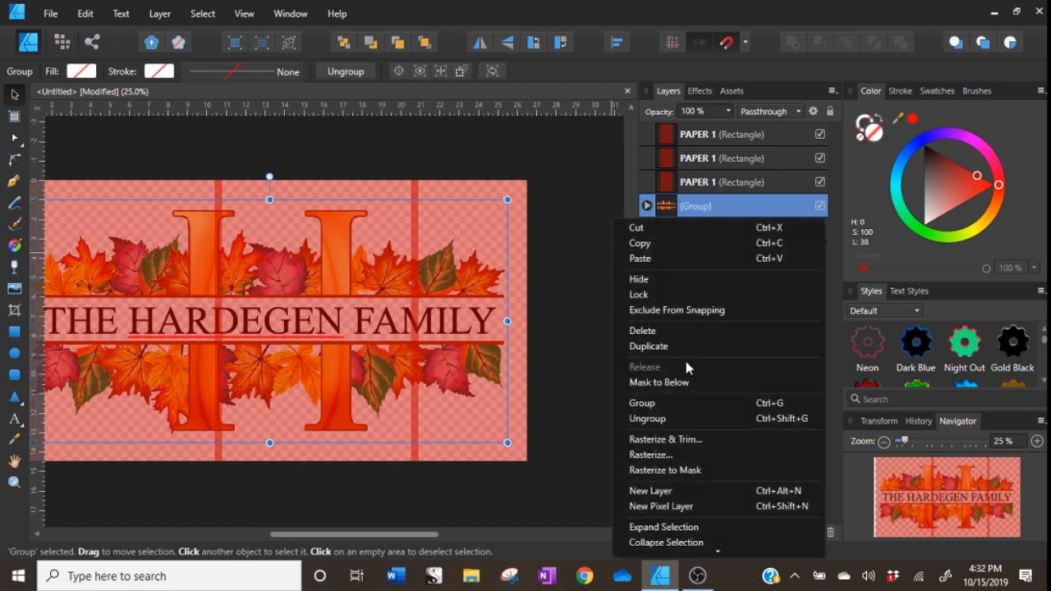
left_click(685, 348)
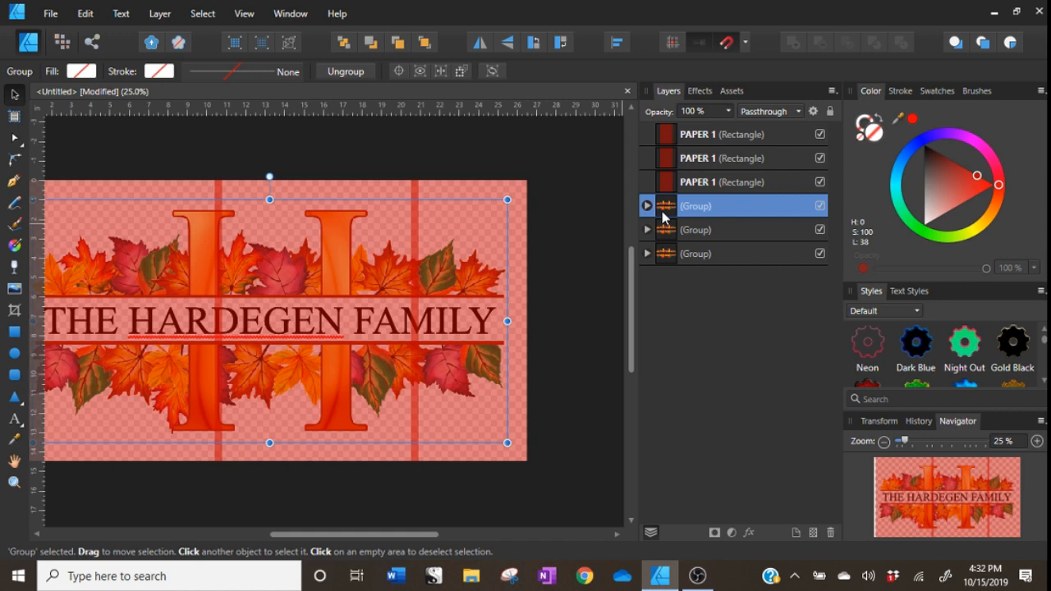
Nest the first monogram group copy inside the lowest PAPER 1 rectangle so it is clipped, and expand that layer
left_click_drag(662, 209, 691, 191)
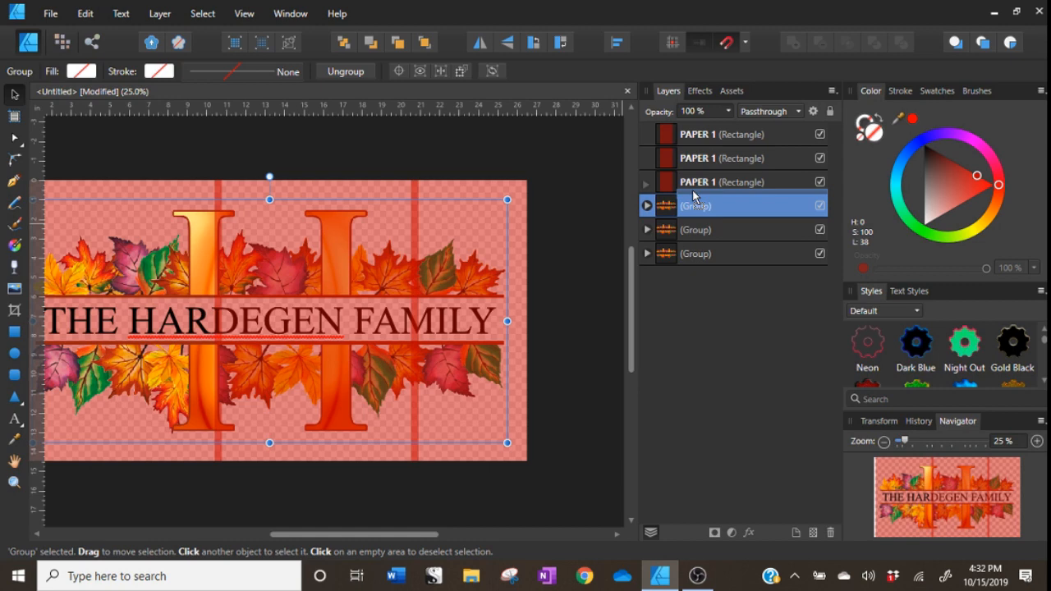
mouse_move(693, 191)
left_mouse_down()
mouse_move(662, 209)
mouse_move(668, 196)
mouse_move(697, 197)
left_mouse_up()
left_click_drag(697, 197, 696, 200)
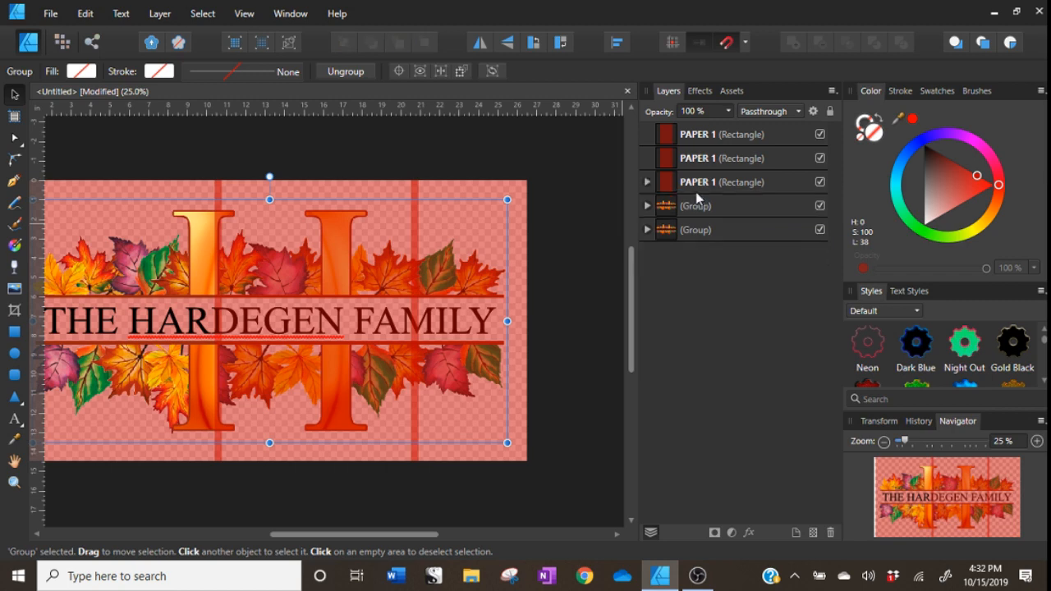
left_click(648, 183)
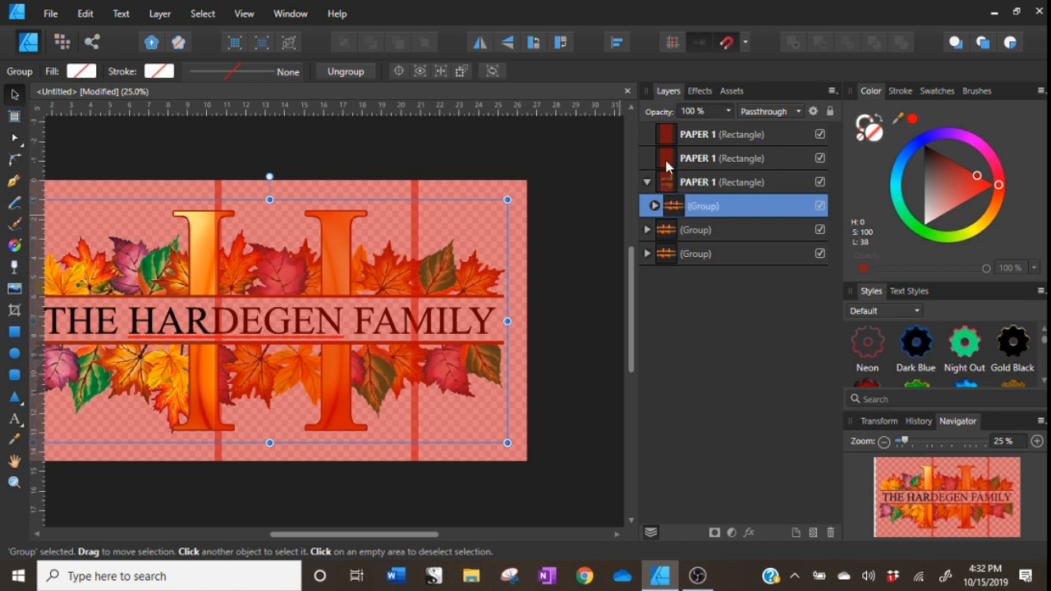
Clip the two remaining group copies inside the middle and upper PAPER 1 rectangles, one each, and expand both layers
left_click_drag(666, 212, 692, 166)
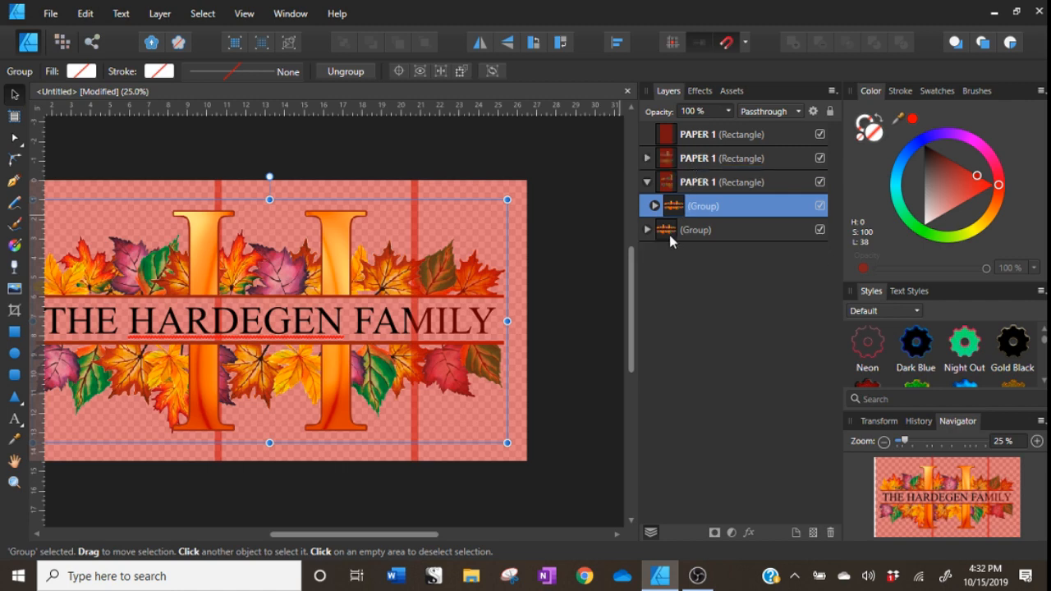
left_click_drag(669, 235, 690, 143)
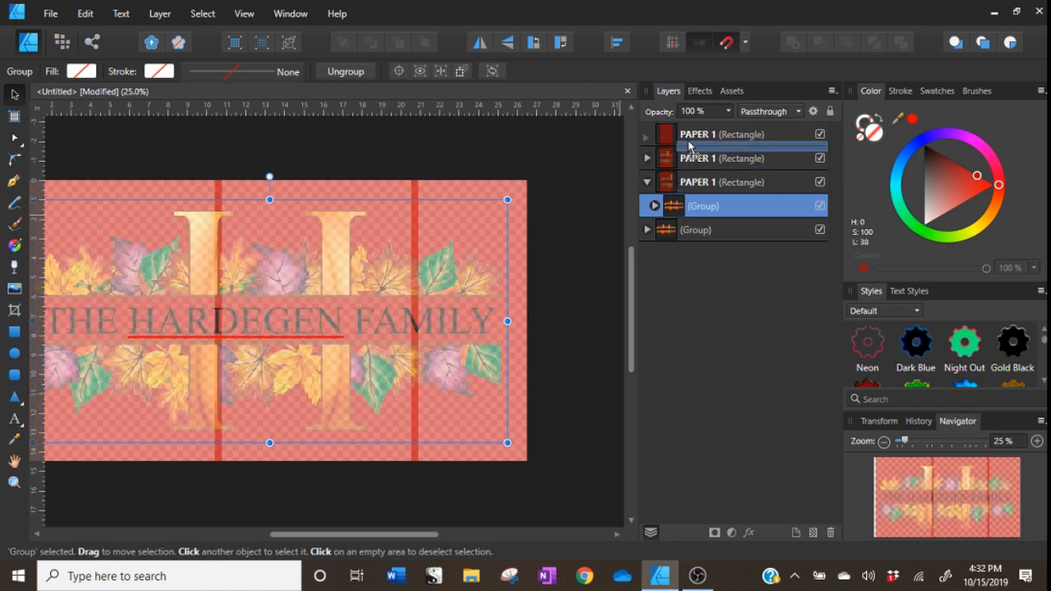
left_click_drag(689, 146, 690, 146)
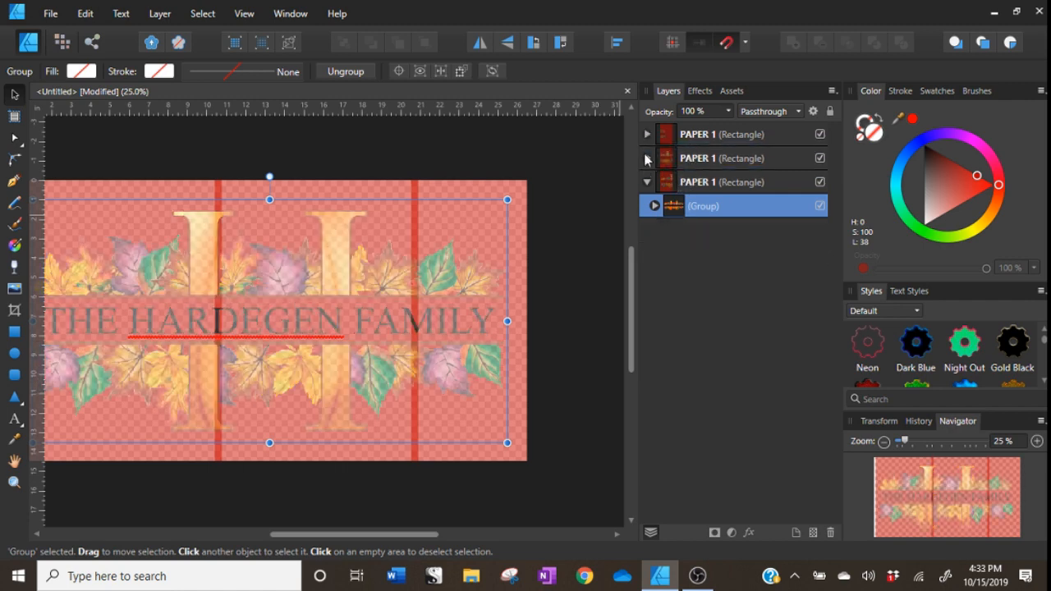
left_click(646, 158)
left_click(647, 134)
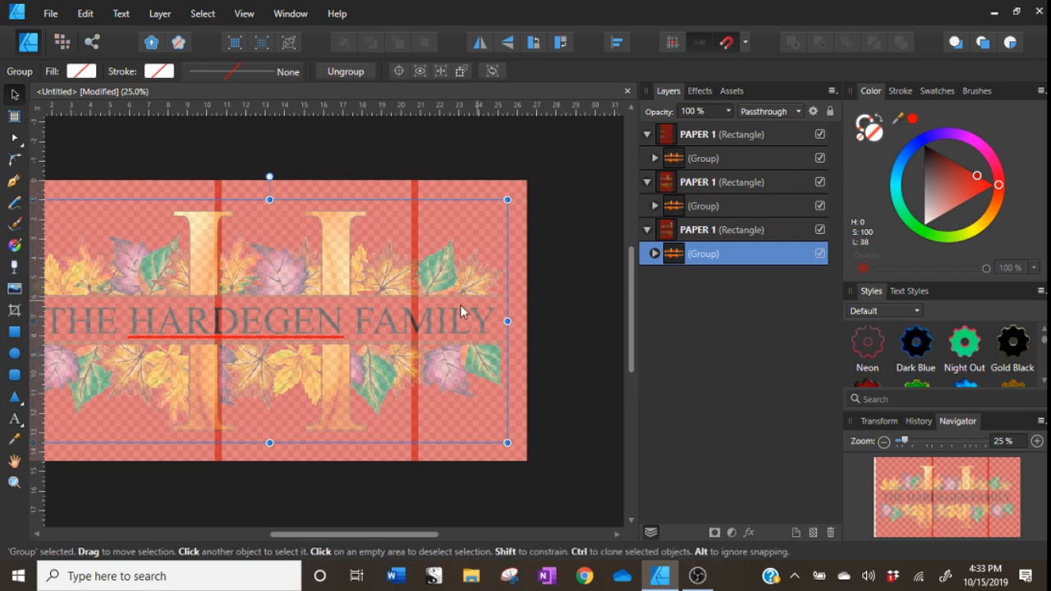
Set all three PAPER 1 rectangles to 100% opacity, remove their red fill, and deselect them
left_click_drag(352, 534, 309, 534)
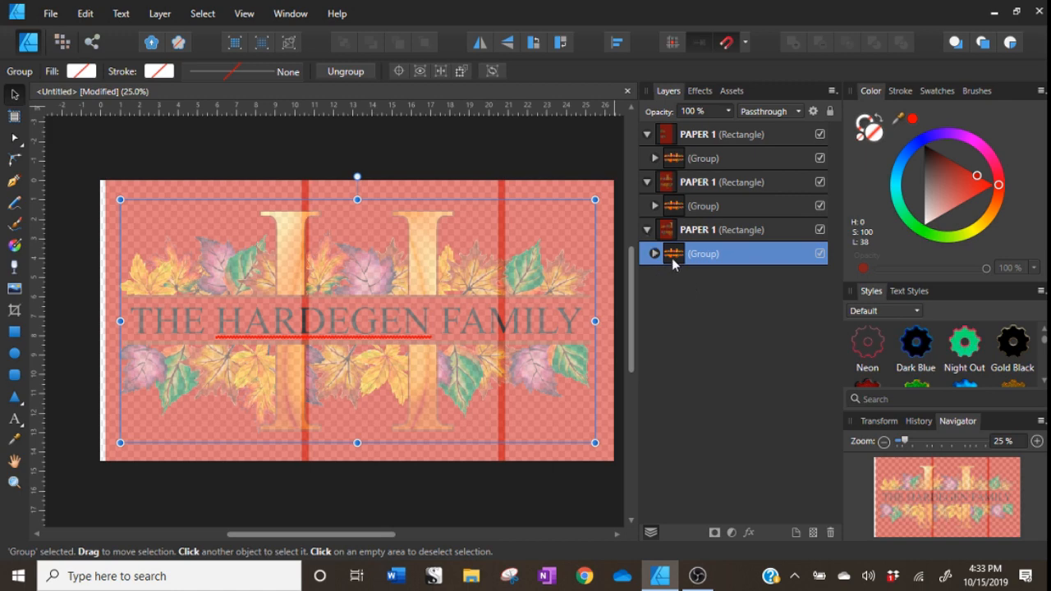
left_click(686, 232)
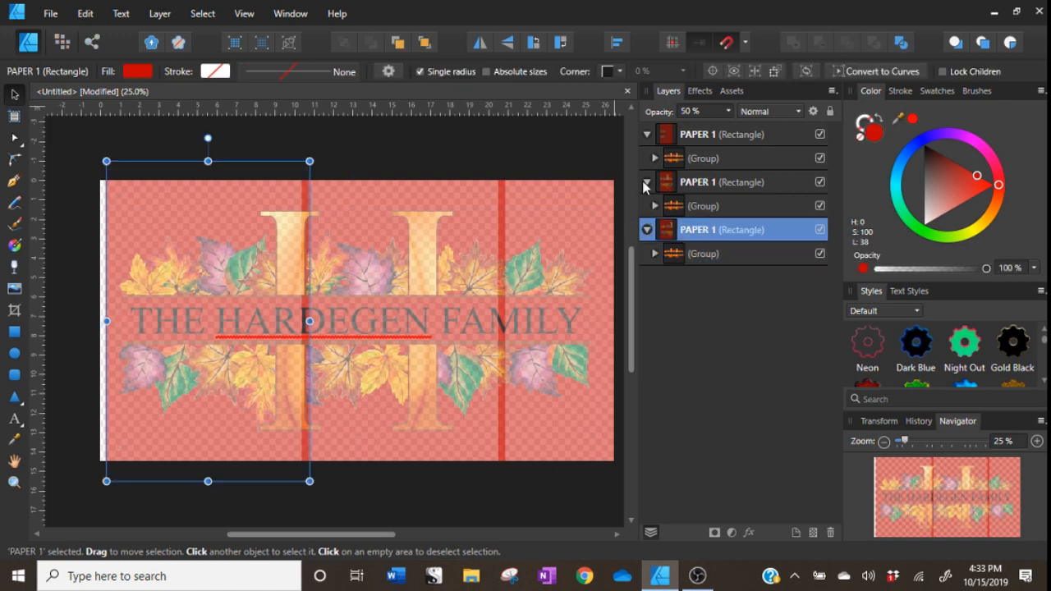
left_click(745, 183, "ctrl")
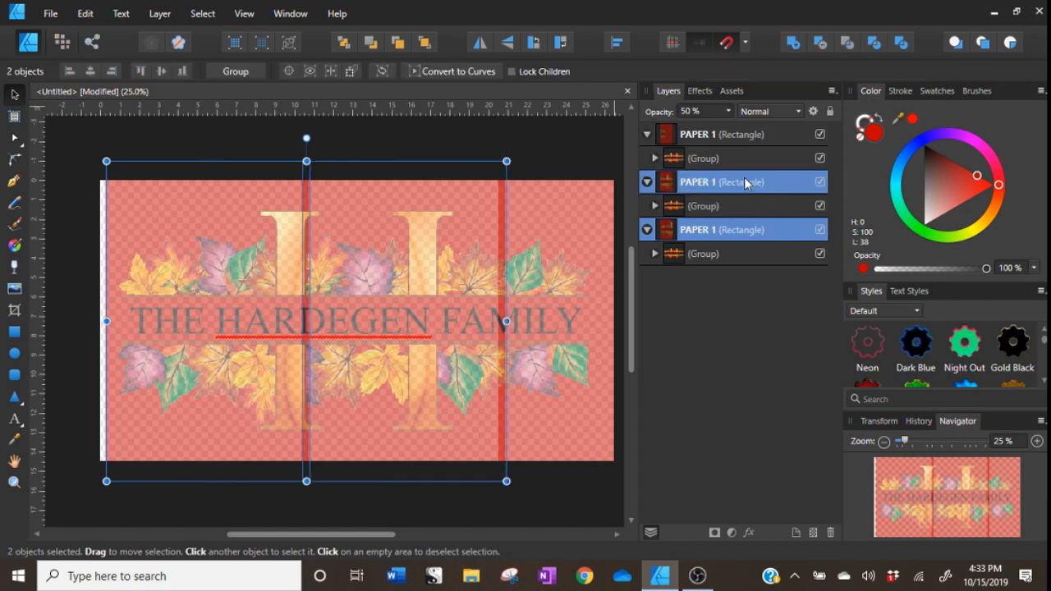
left_click(725, 139, "ctrl")
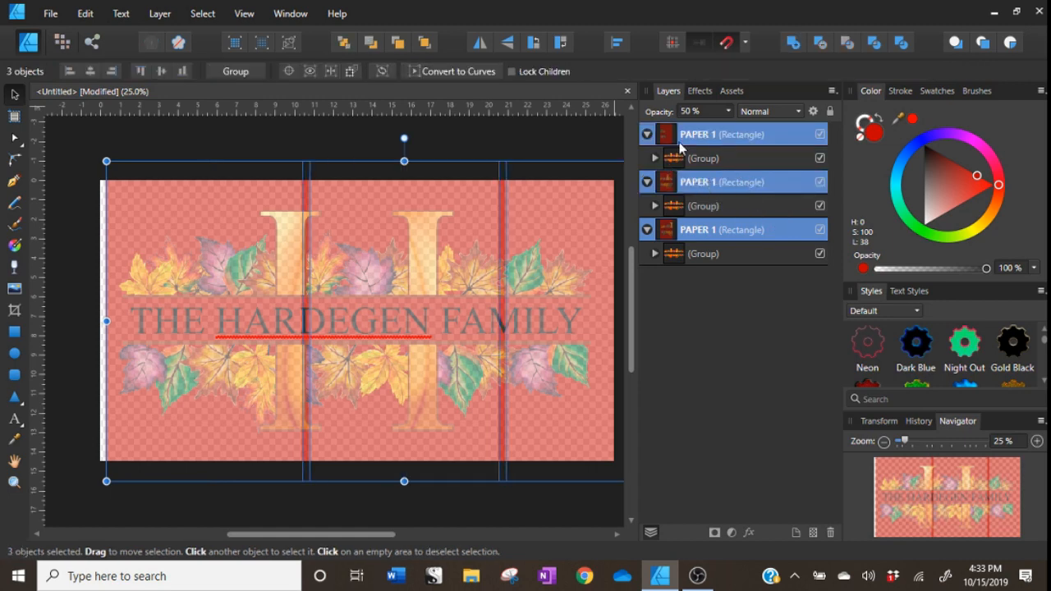
left_click(697, 113)
type("100")
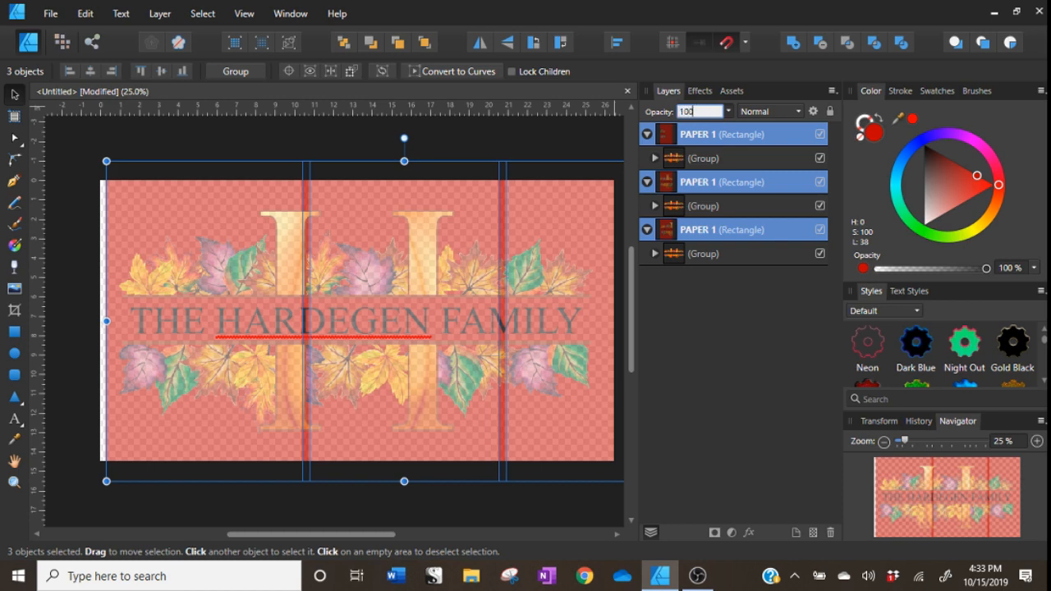
key("Return")
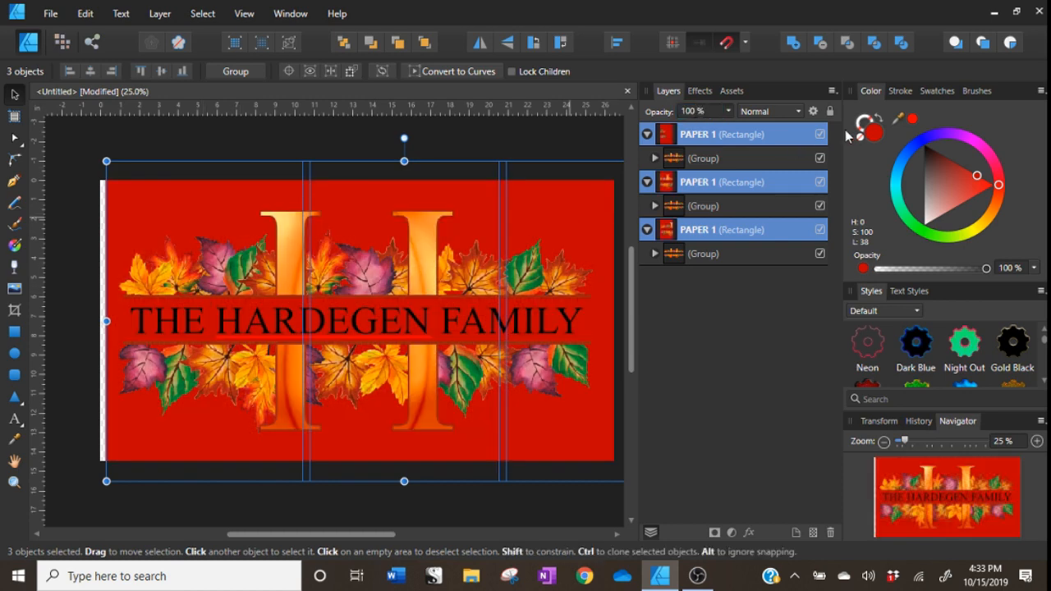
left_click(859, 143)
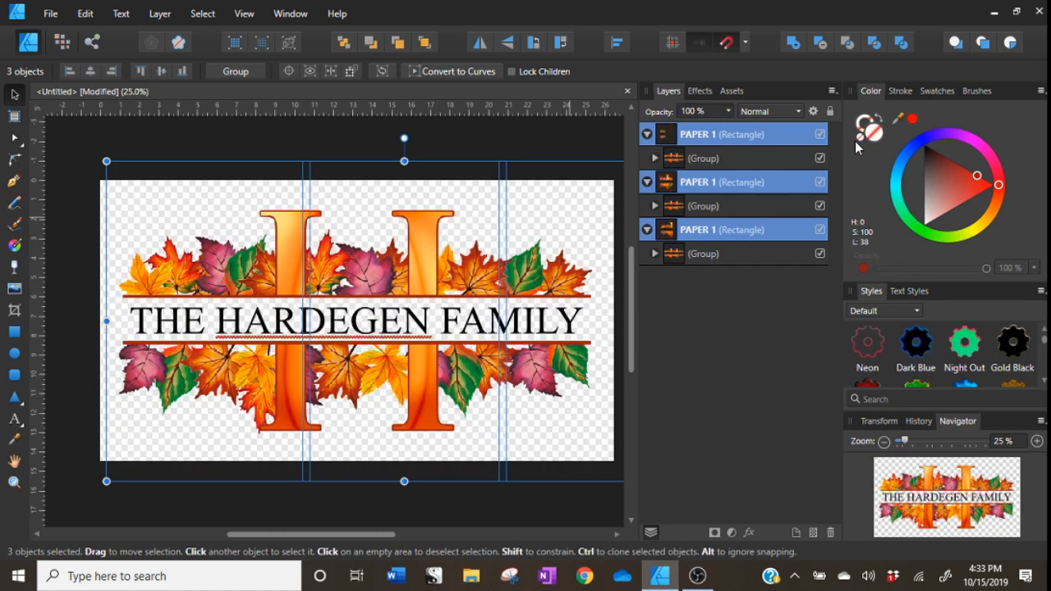
left_click(471, 153)
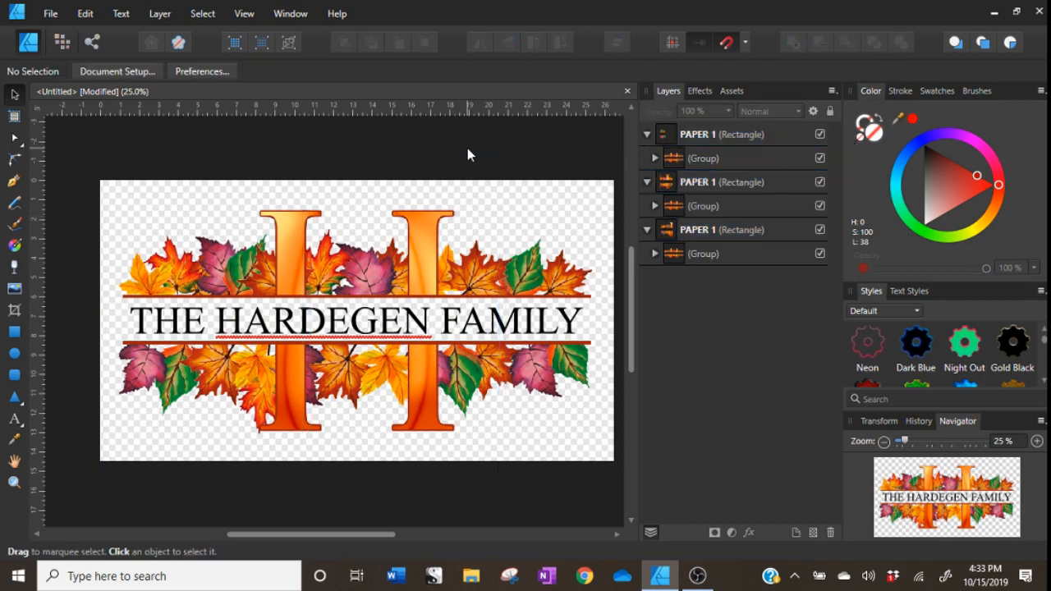
Pull the three clipped sections apart on the canvas to check that each one moves separately
left_click(534, 327)
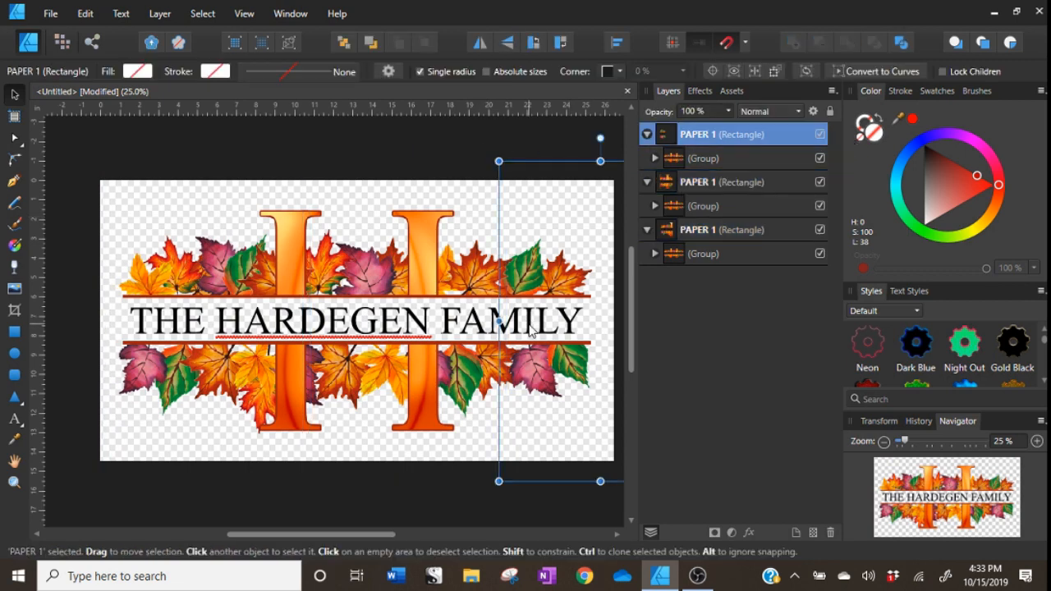
left_click_drag(534, 326, 579, 332)
left_click_drag(384, 328, 415, 290)
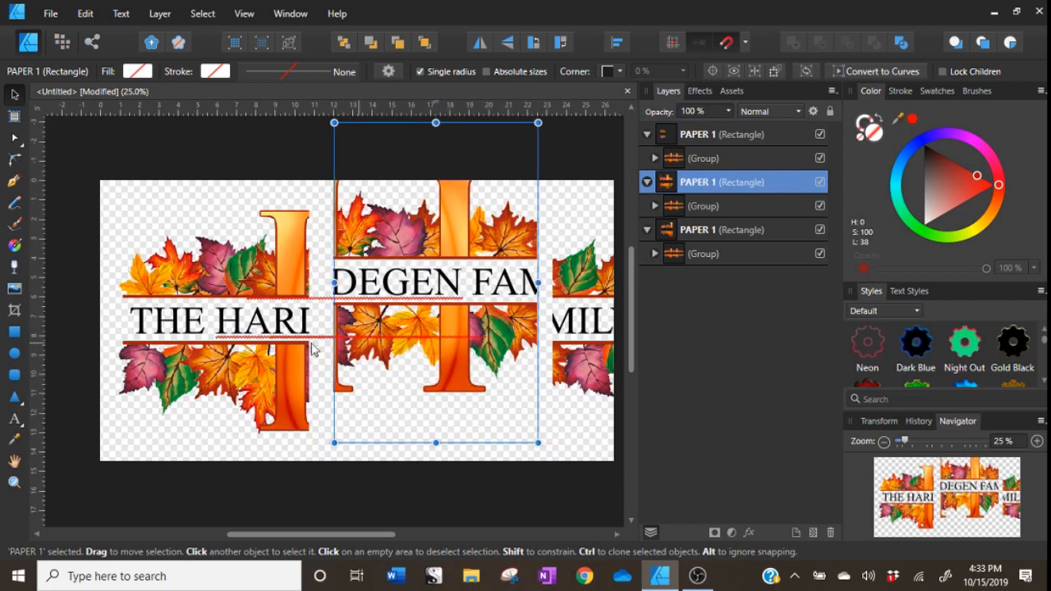
left_click(290, 310)
left_click_drag(290, 310, 268, 352)
left_click_drag(410, 287, 388, 312)
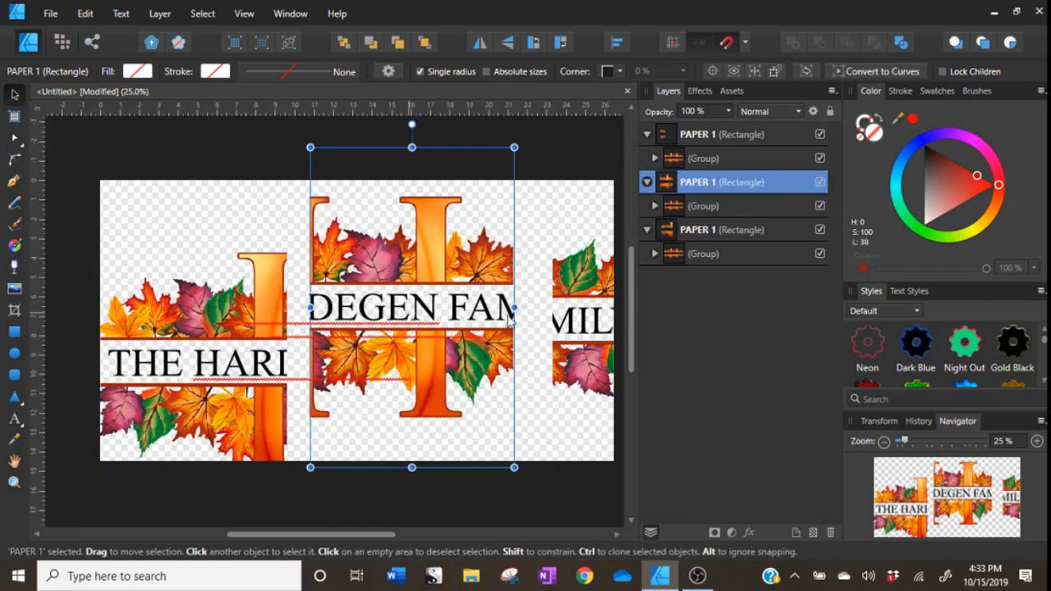
Move the design's right and middle sections off the page and place the left section near the page's centre
left_click_drag(572, 319, 712, 324)
left_click(515, 337)
left_click_drag(344, 337, 648, 339)
left_click(180, 384)
left_click_drag(224, 389, 375, 350)
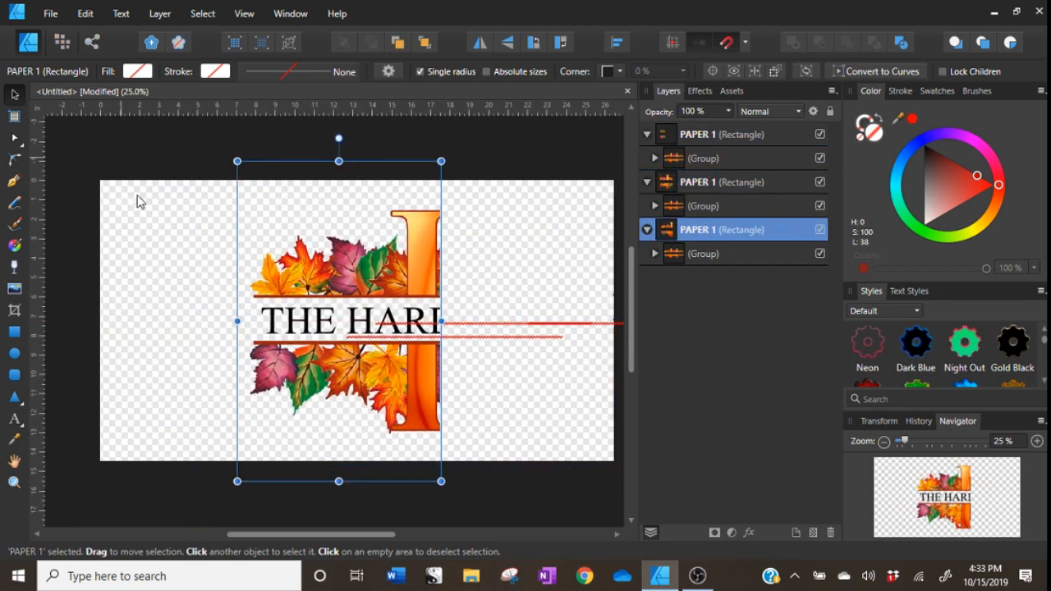
Check the print settings and preview for the left section without printing
left_click(54, 22)
left_click(299, 399)
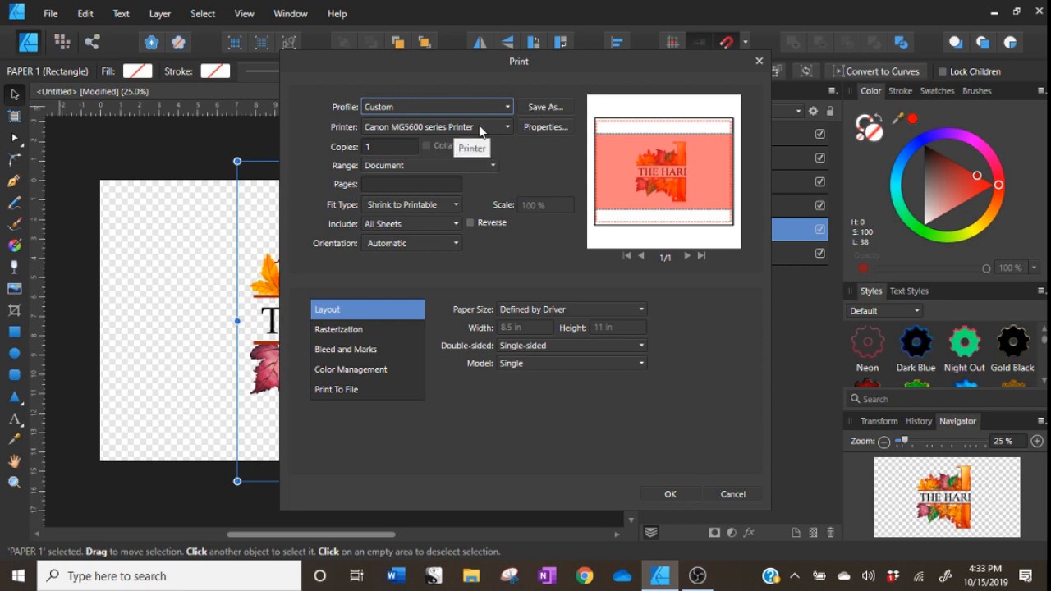
left_click(741, 494)
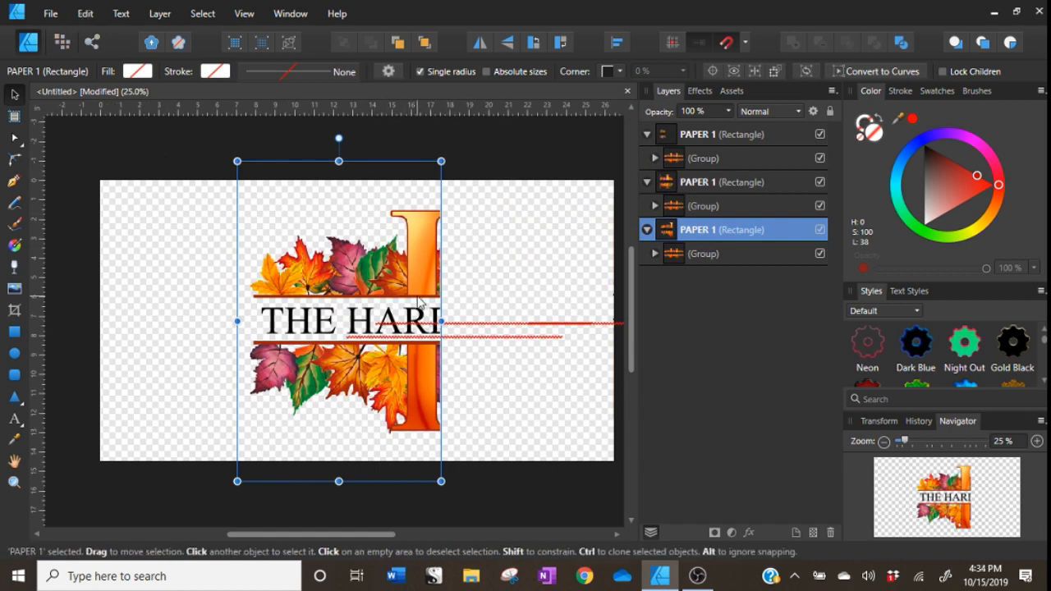
Shift the left section slightly and resize the document to 11 in by 17 in, keeping objects anchored to the page
mouse_move(419, 298)
left_mouse_down()
mouse_move(327, 298)
mouse_move(410, 303)
left_mouse_up()
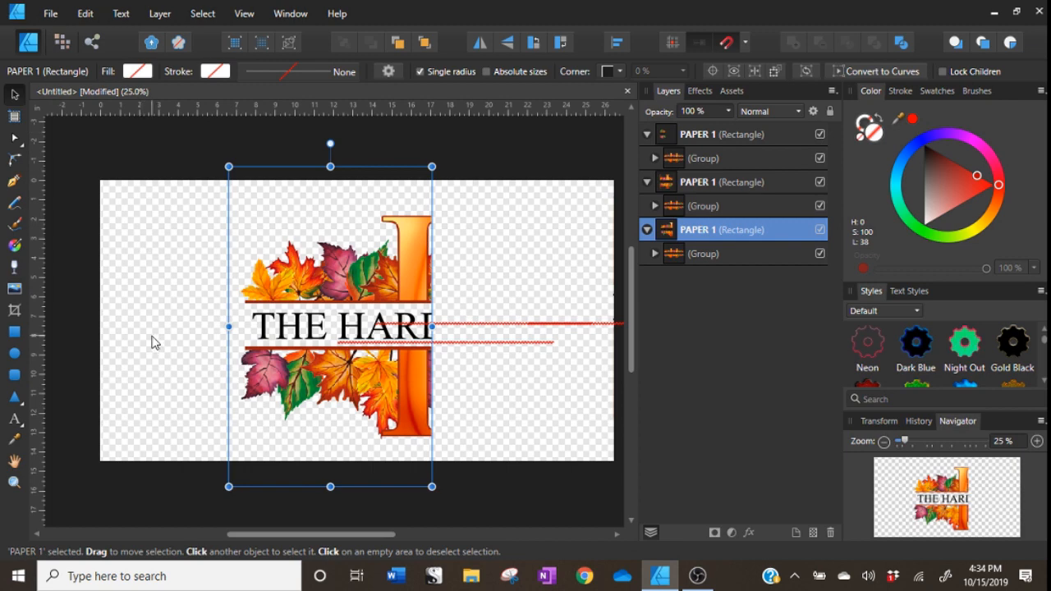
left_click(50, 13)
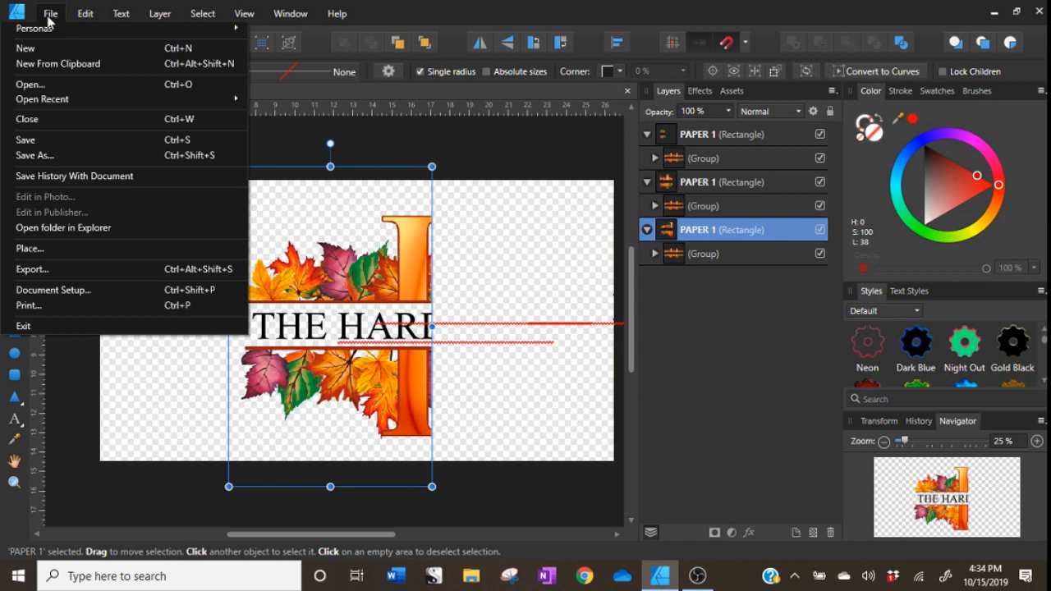
left_click(62, 293)
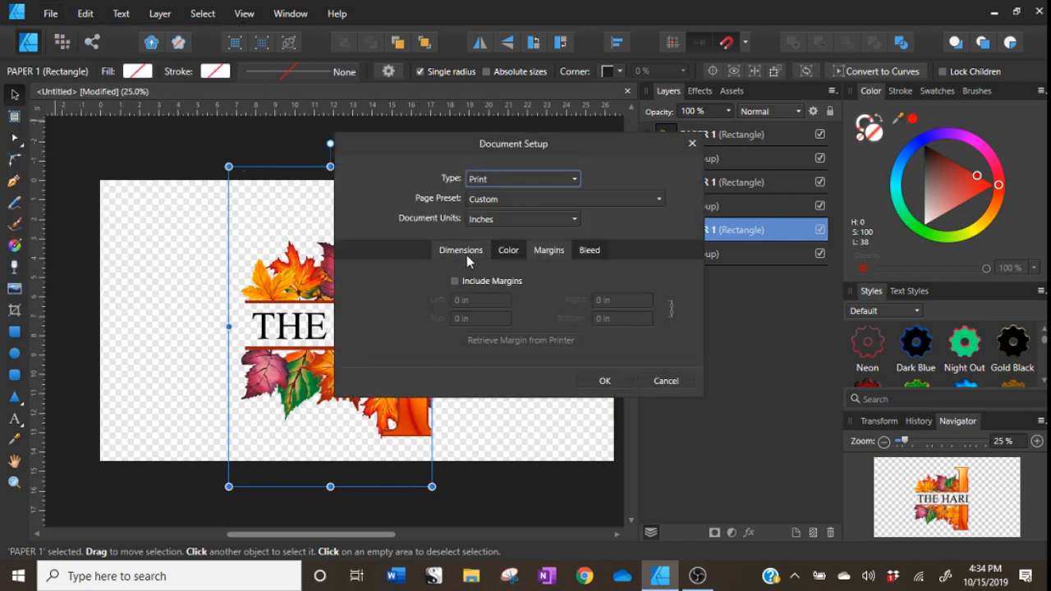
left_click(466, 255)
left_click(491, 284)
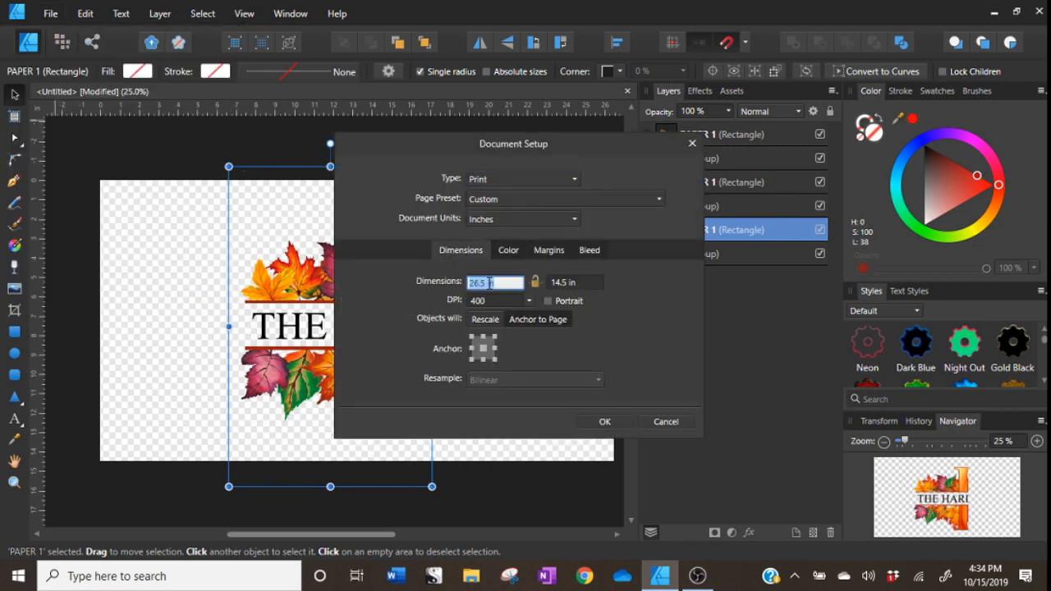
type("11")
key("Tab")
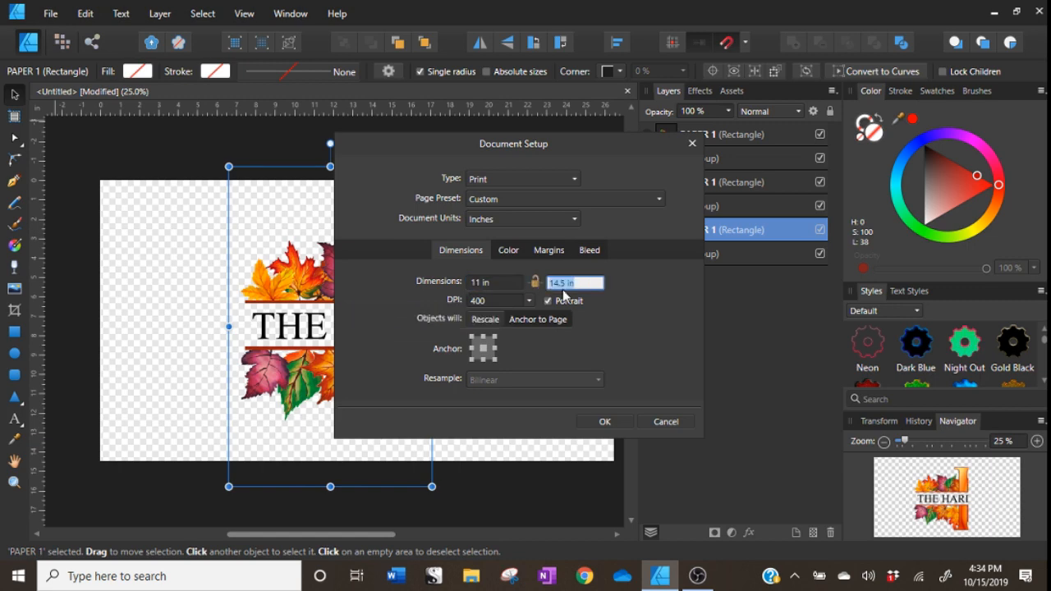
type("17")
key("Tab")
left_click(601, 422)
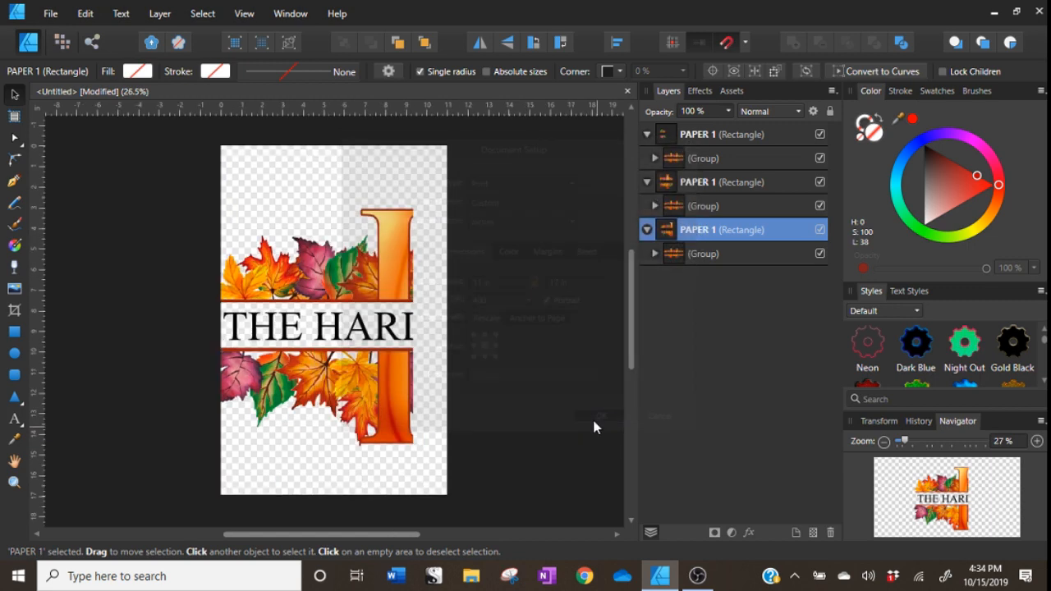
left_click(520, 312)
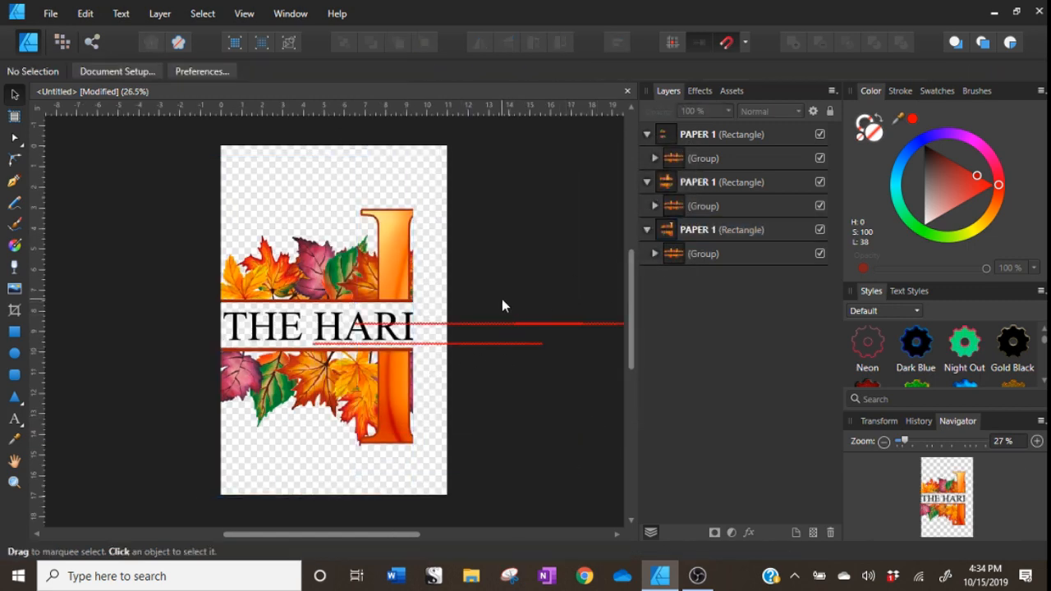
Locate the off-page sections, and place the left section's rectangle within the new page, flush with its left edge
left_click_drag(387, 536, 424, 537)
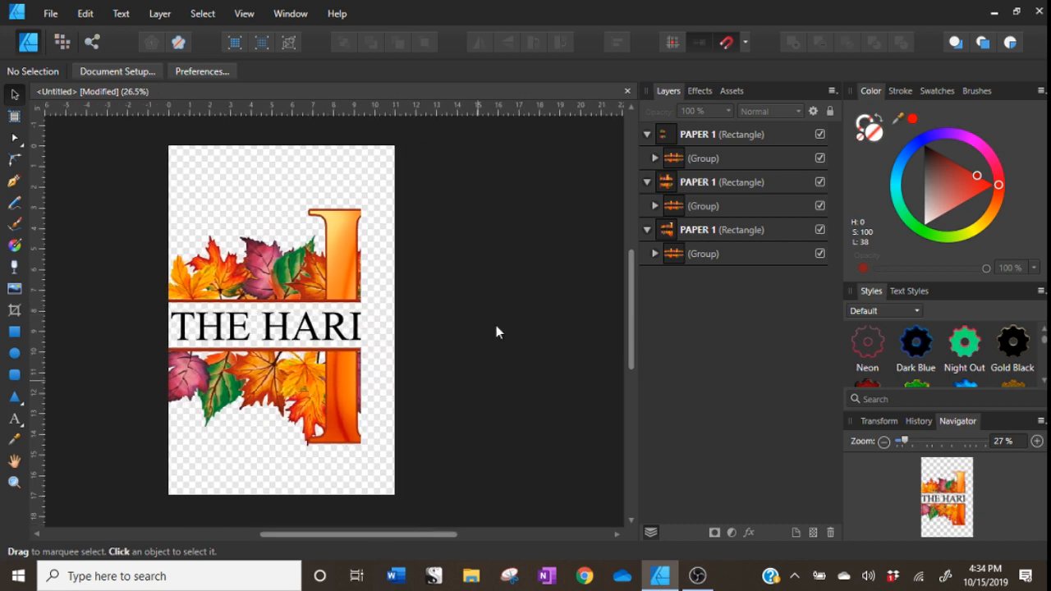
left_click(559, 311)
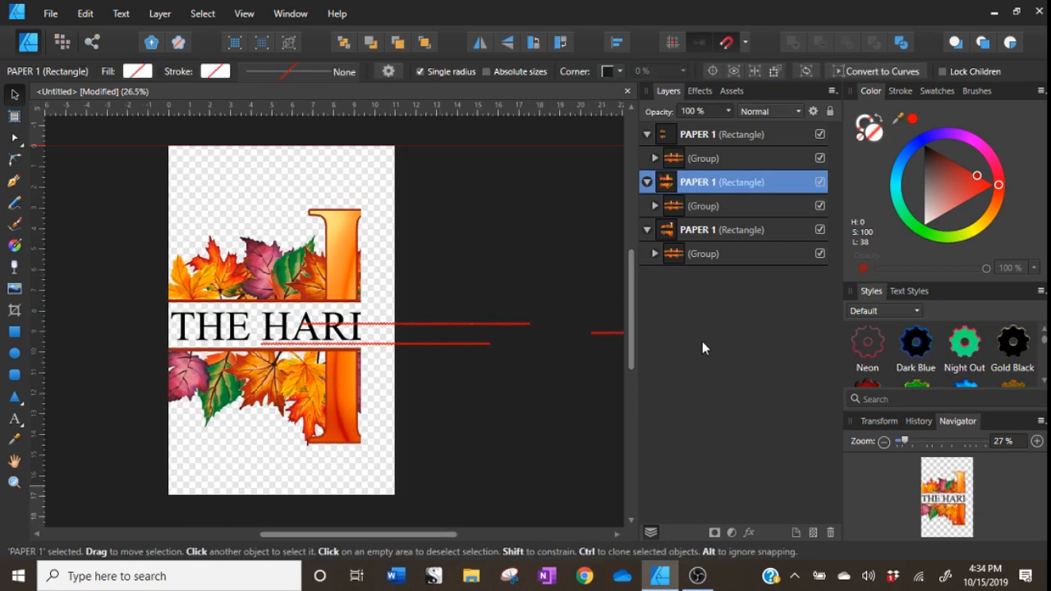
left_click(725, 135)
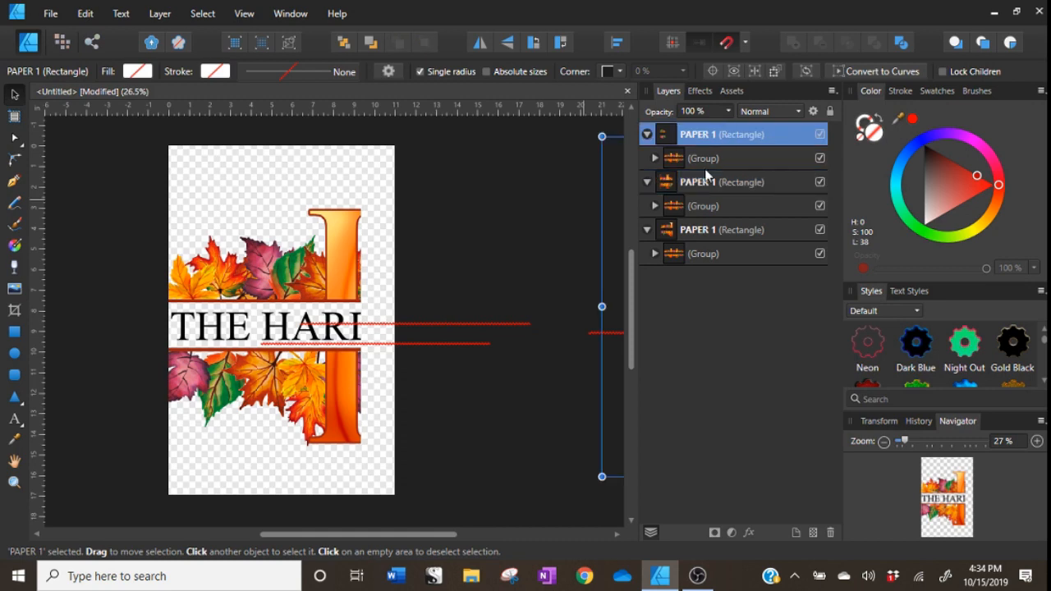
left_click(345, 393)
left_click_drag(346, 395, 367, 395)
left_click_drag(394, 536, 317, 535)
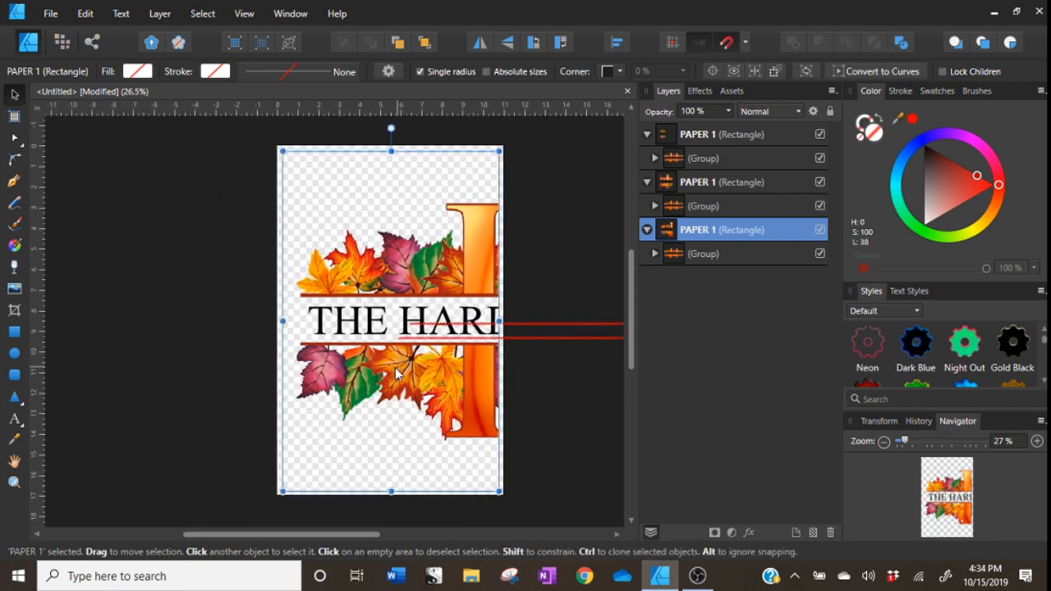
left_click_drag(396, 373, 390, 373)
Include page margins in the document setup, using the margin values retrieved from the printer
left_click(50, 14)
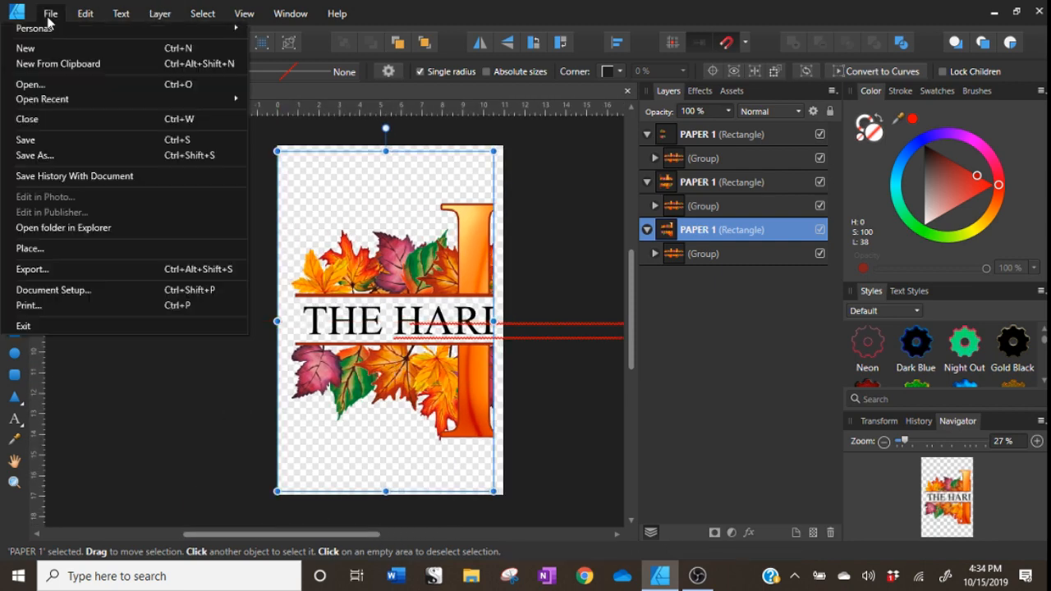
left_click(37, 291)
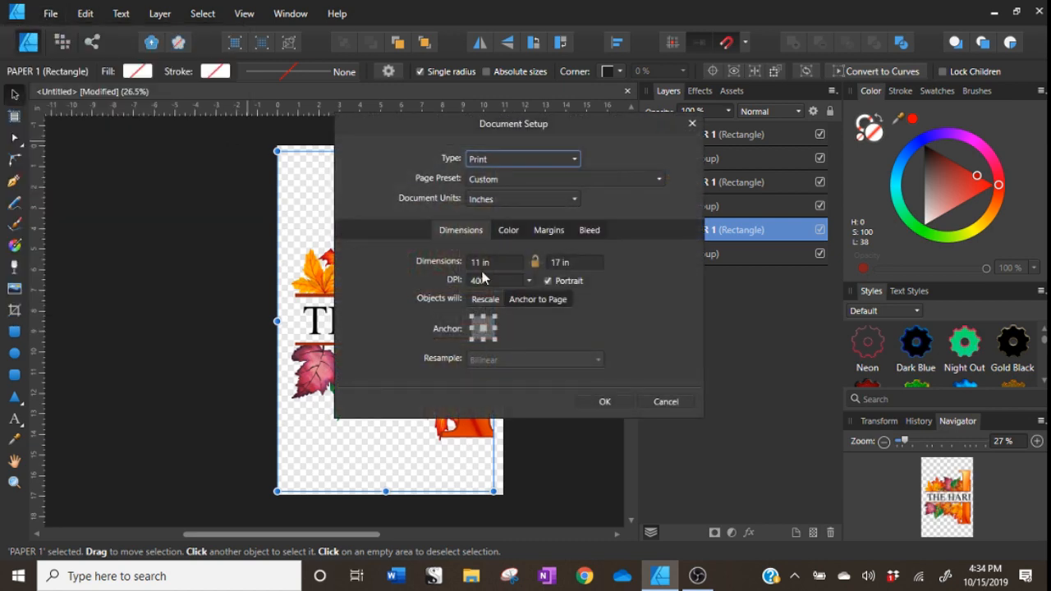
left_click(546, 232)
left_click(455, 261)
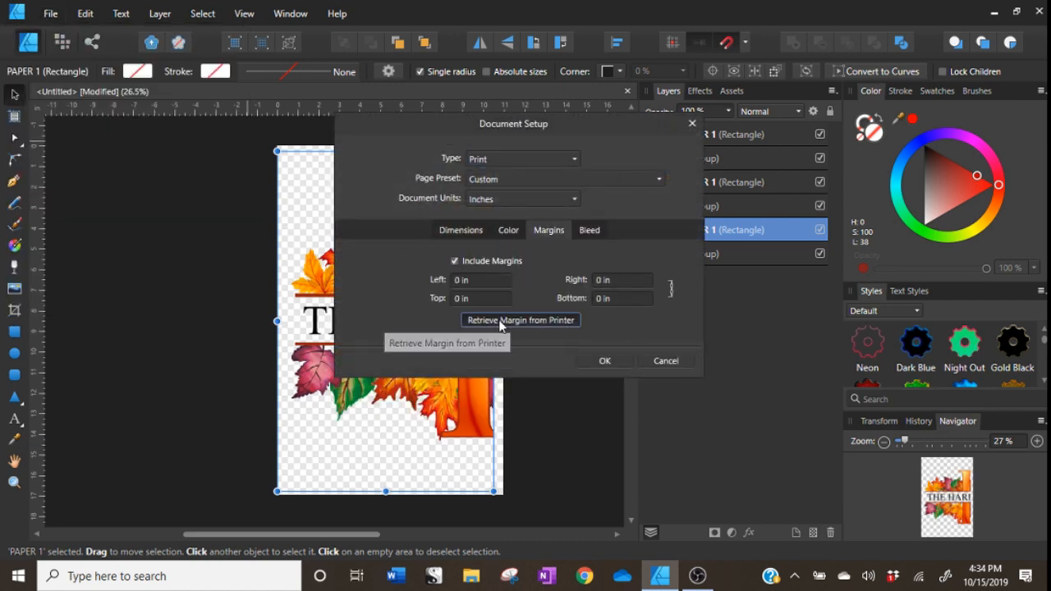
left_click(495, 320)
left_click(605, 361)
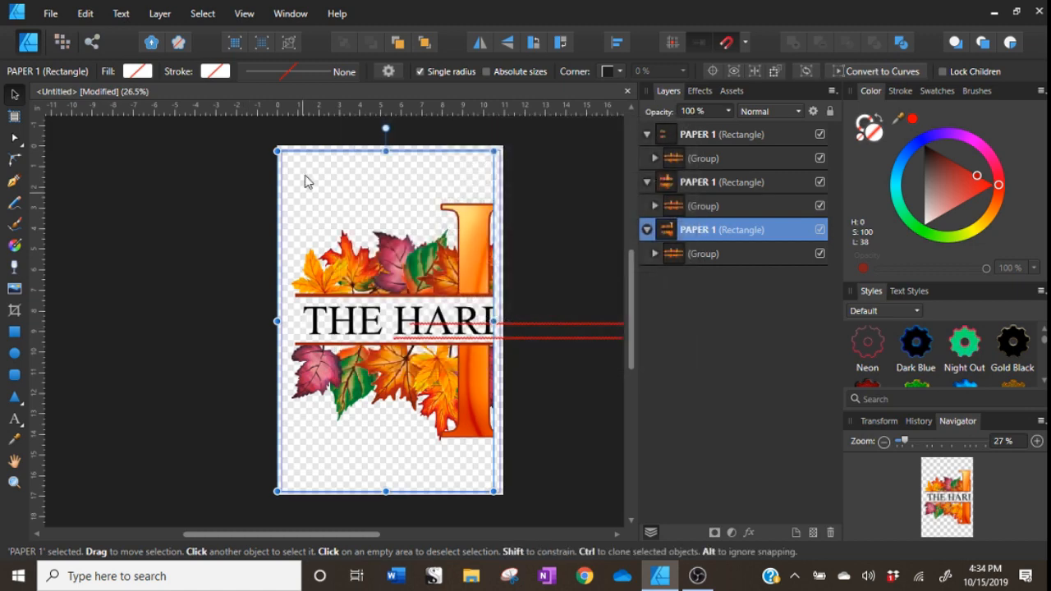
Try the left section flush with the page's top edge, return it below the top margin guide, and deselect it
left_click(218, 340)
left_click_drag(448, 327, 402, 306)
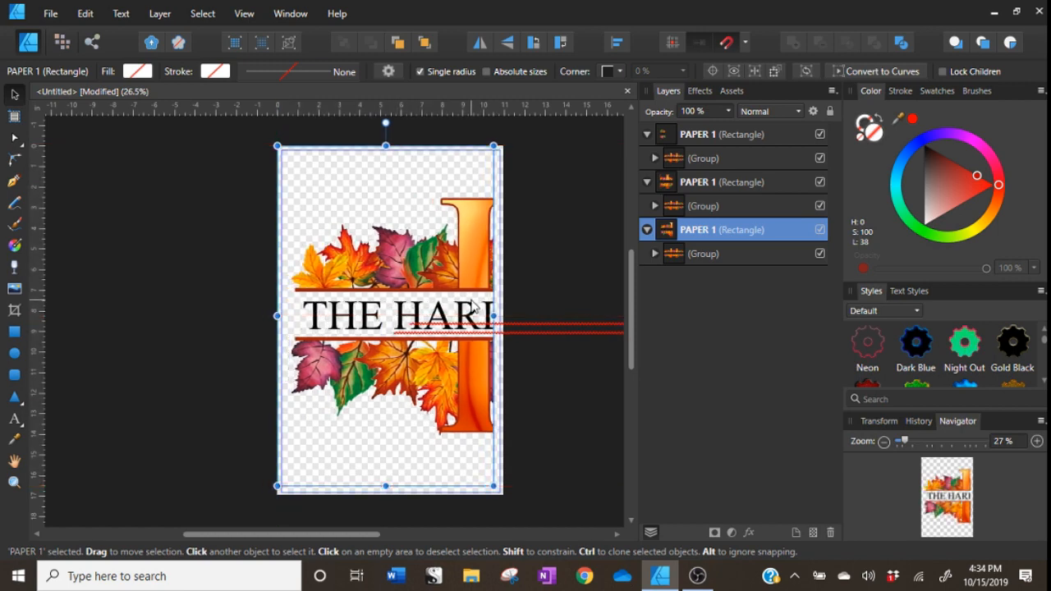
left_click_drag(472, 306, 472, 311)
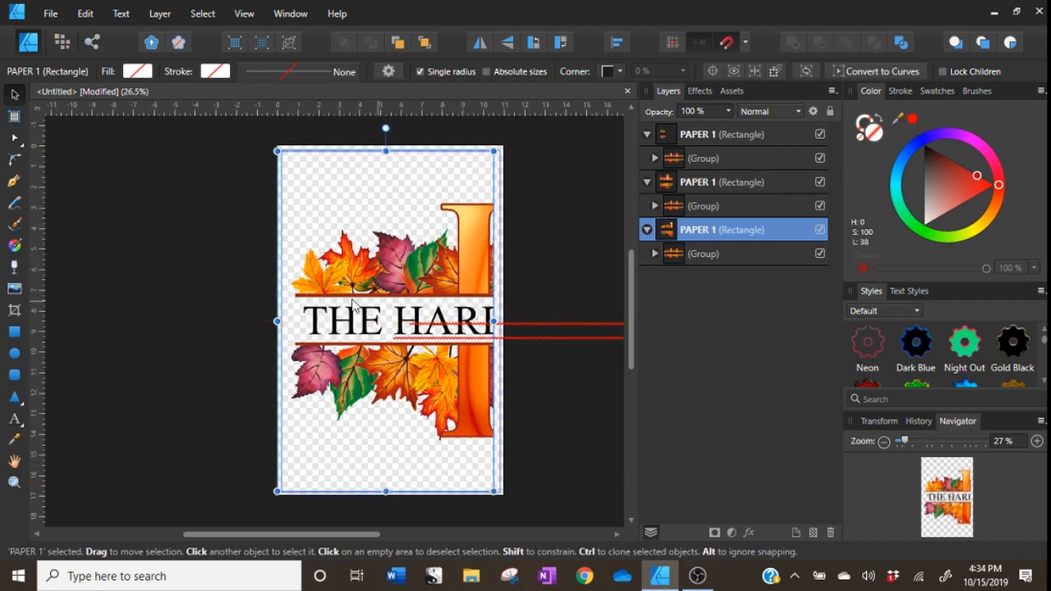
left_click(213, 304)
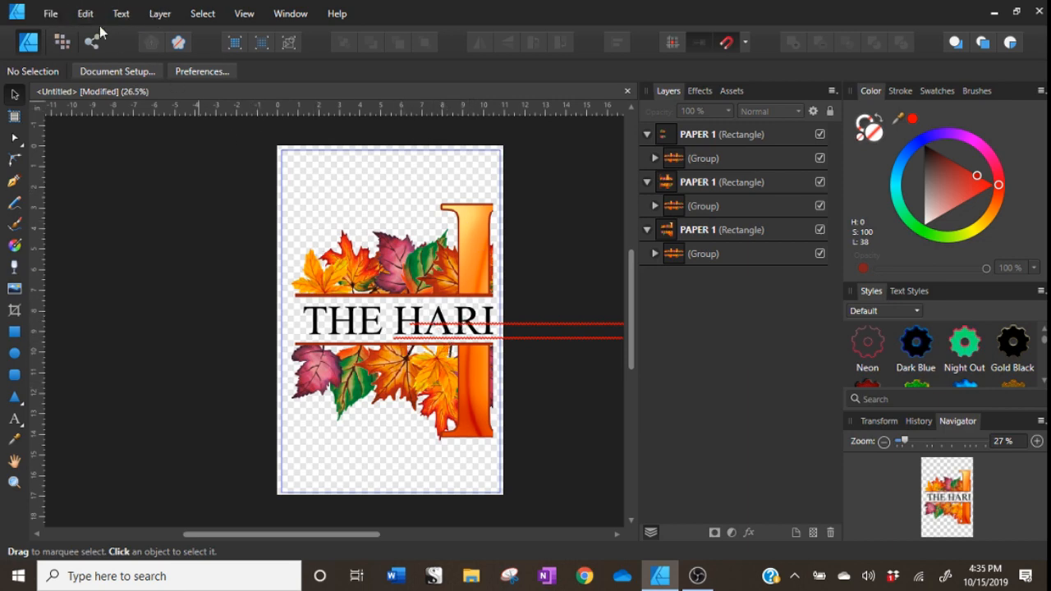
Check the print preview for the WF-7710 Series(Network) printer with Tabloid (11 x 17 in) paper, without printing
left_click(55, 13)
left_click(50, 308)
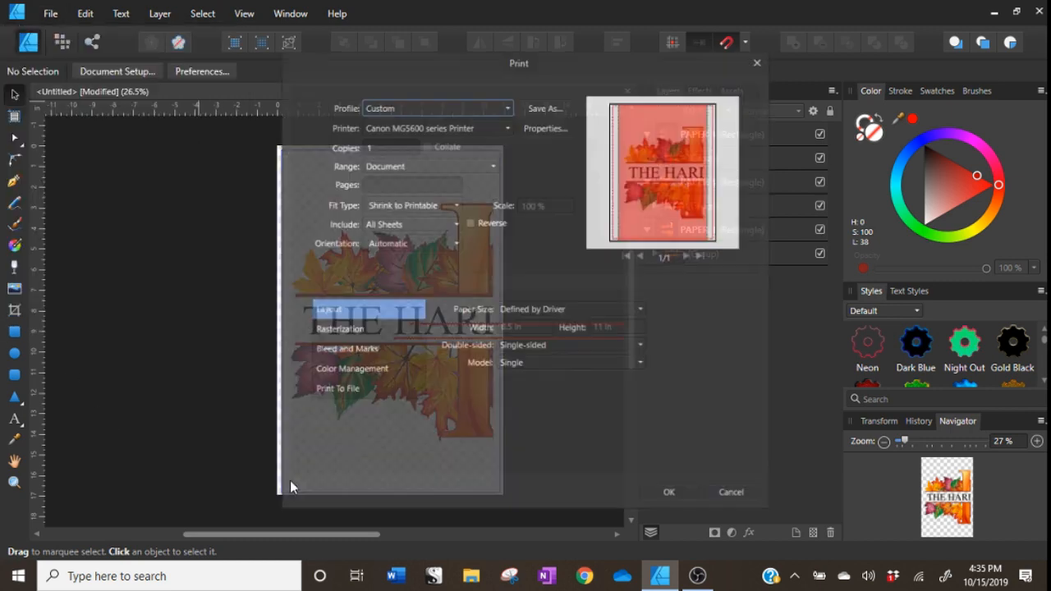
left_click(430, 127)
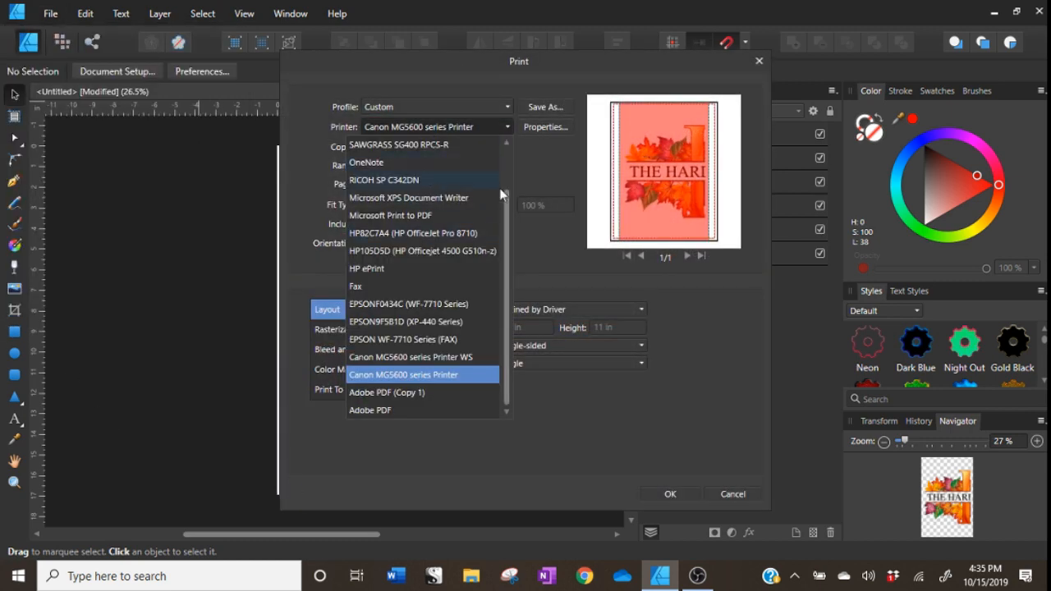
scroll(437, 144, "up", 2)
left_click(437, 144)
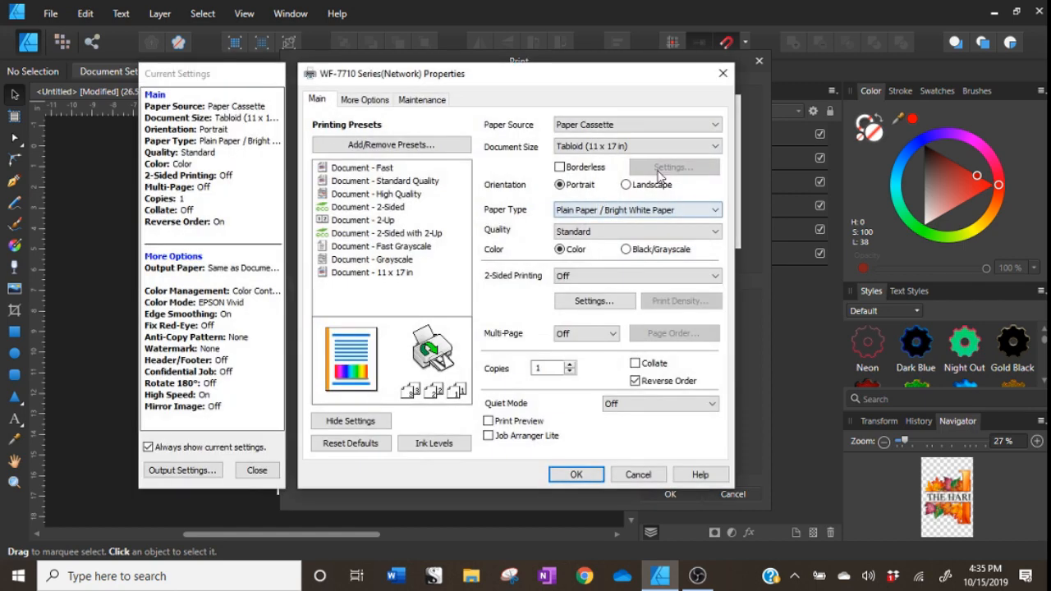
left_click(576, 474)
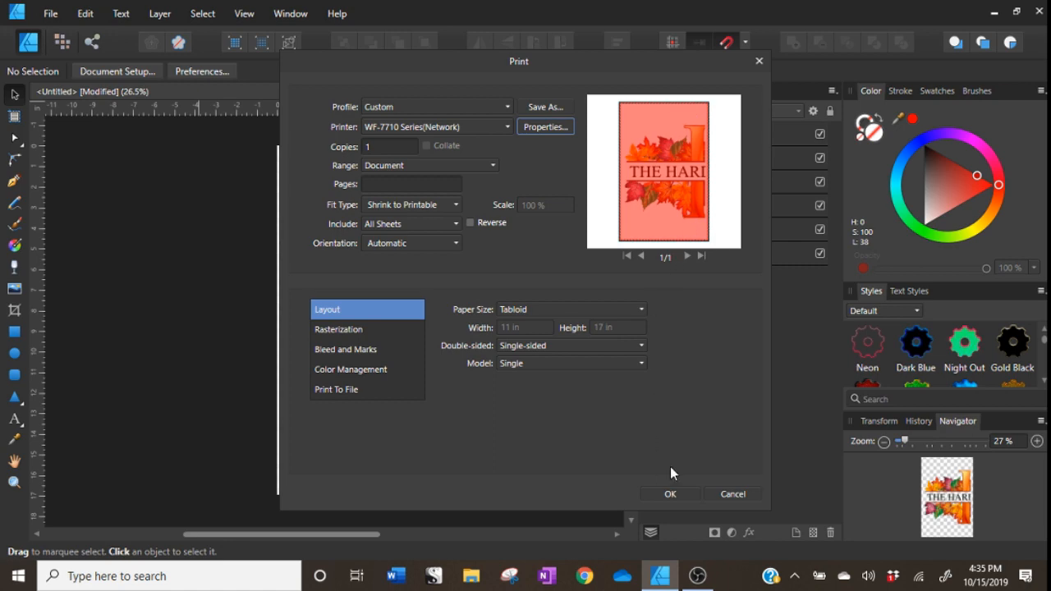
left_click(732, 493)
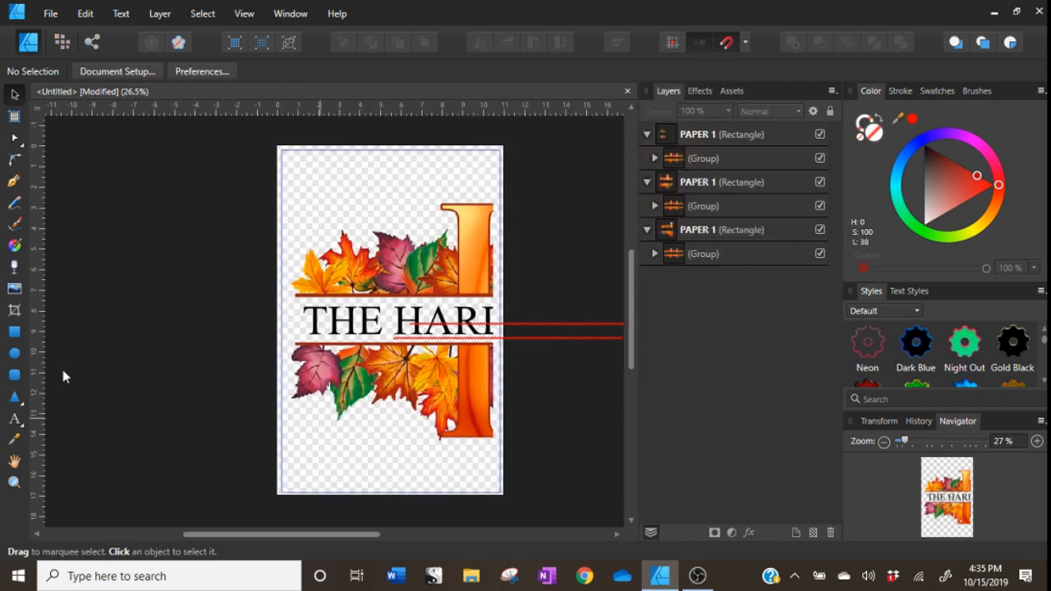
Move the left section off the page and place the middle section on it, aligned with the right and bottom margin guides
left_click(386, 322)
left_click_drag(451, 359, 181, 362)
left_click(721, 182)
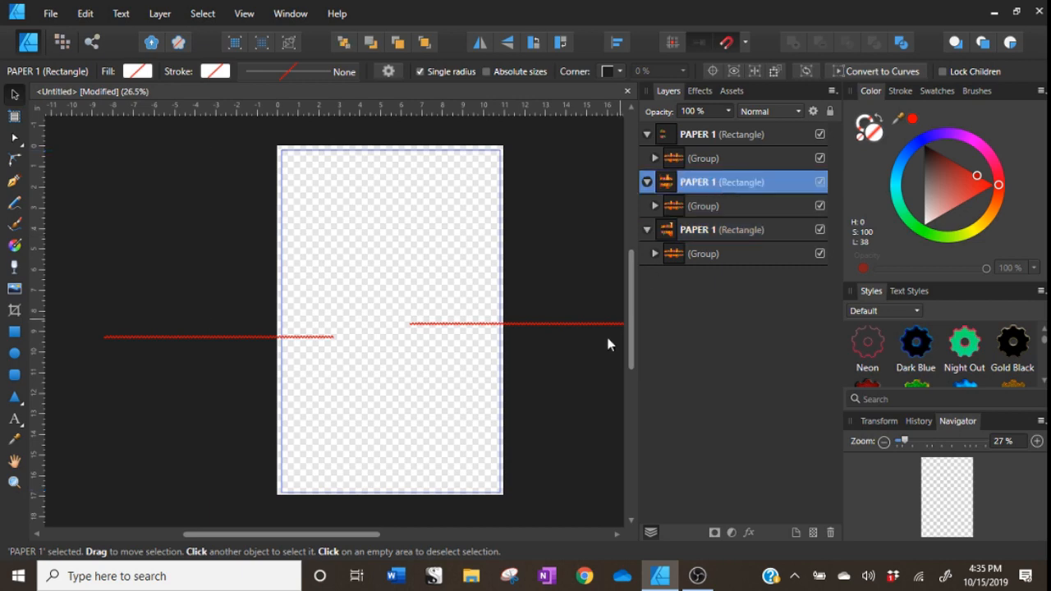
left_click_drag(355, 534, 537, 535)
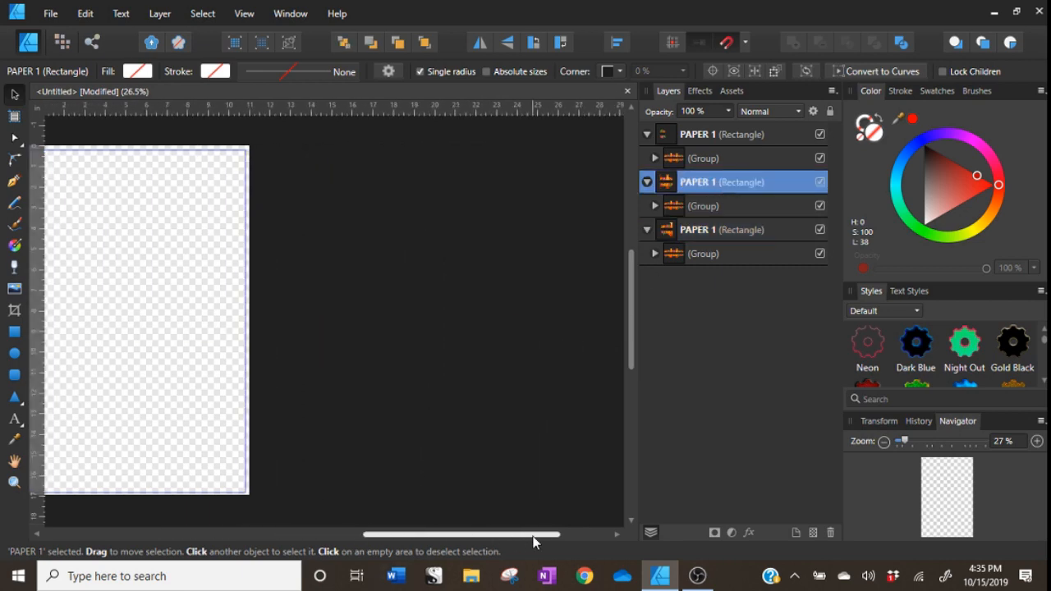
left_click_drag(573, 312, 60, 322)
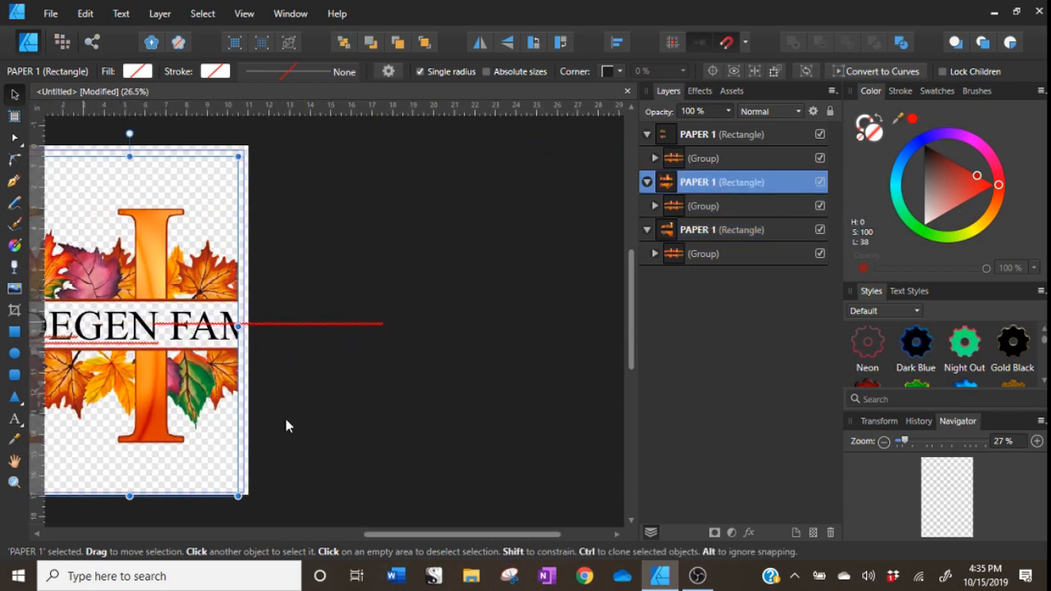
left_click_drag(485, 538, 403, 537)
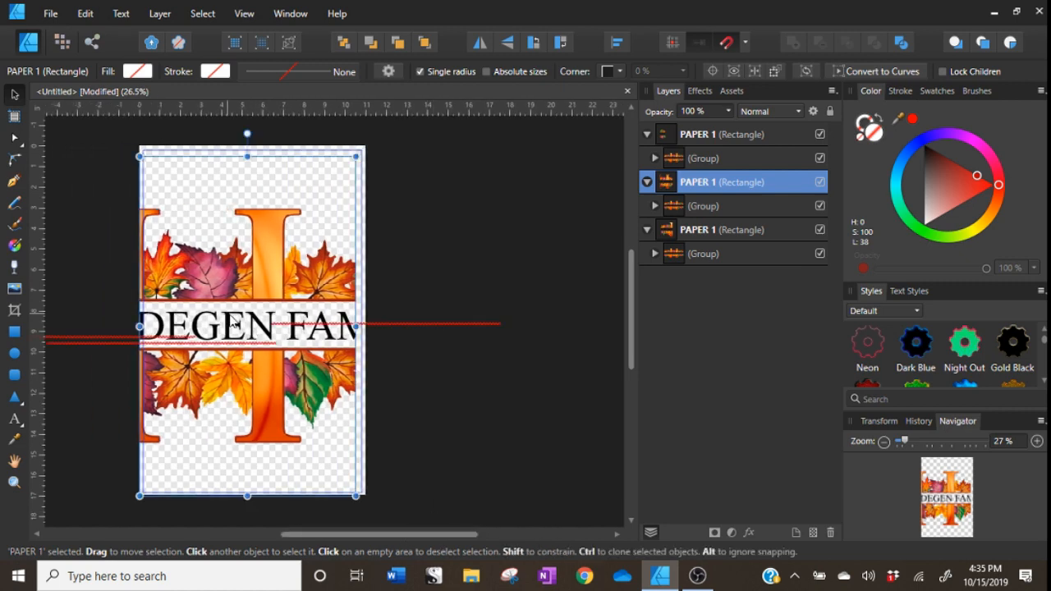
left_click_drag(243, 314, 236, 317)
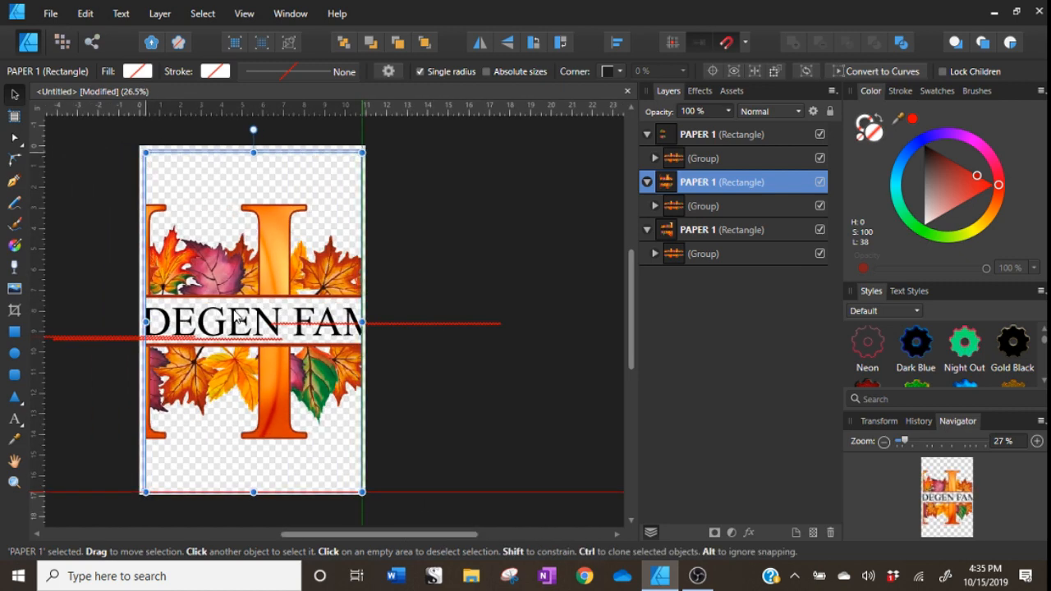
Move the middle section off the page and place the right section with its artwork near the page's centre
left_click(700, 135)
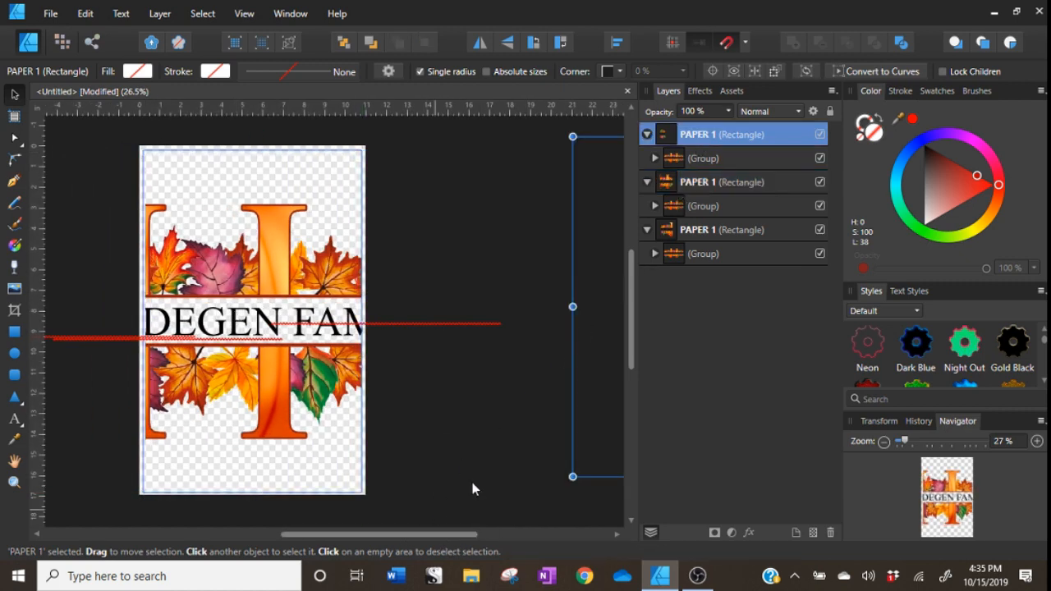
left_click_drag(605, 392, 441, 415)
left_click_drag(324, 386, 56, 378)
left_click_drag(579, 327, 305, 347)
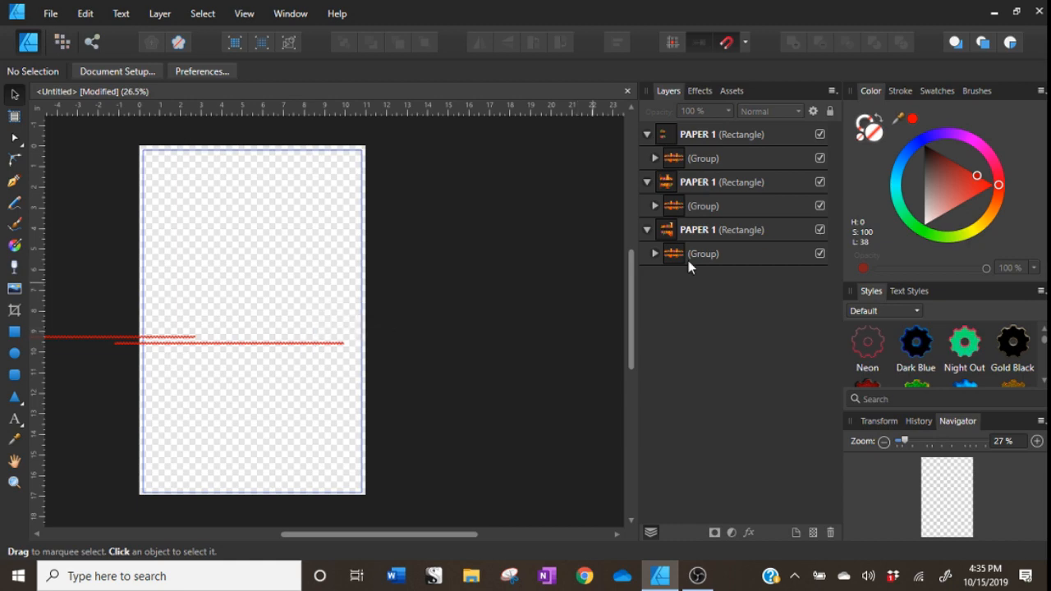
left_click(698, 138)
left_click_drag(613, 203, 335, 291)
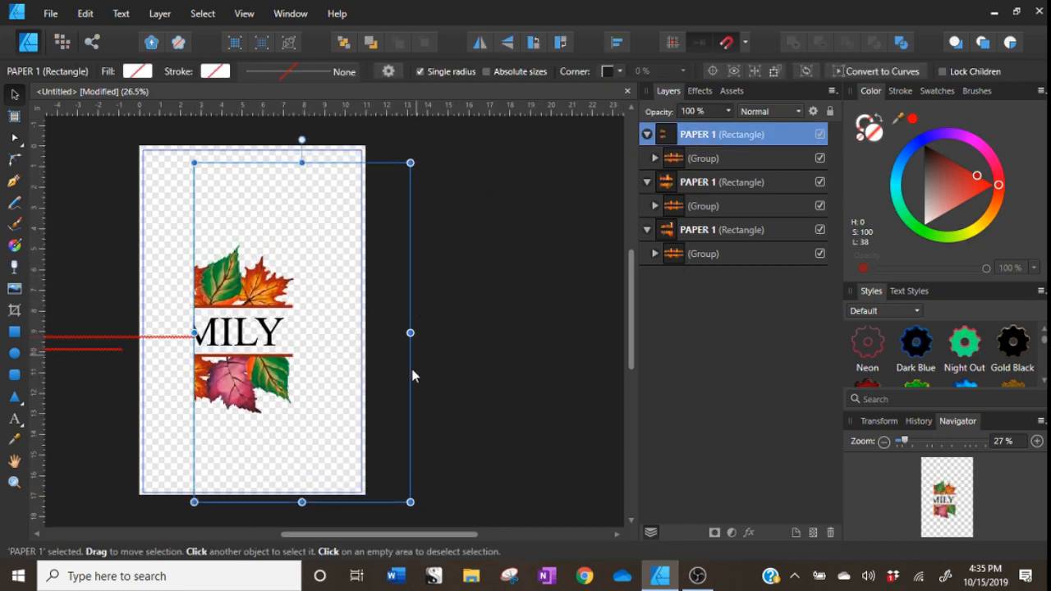
left_click(412, 360)
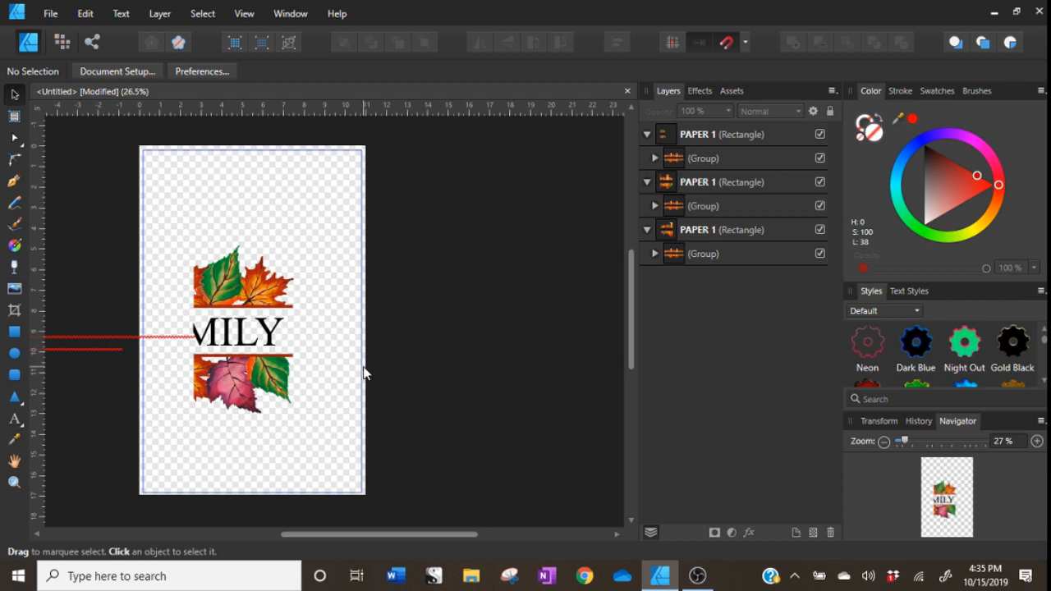